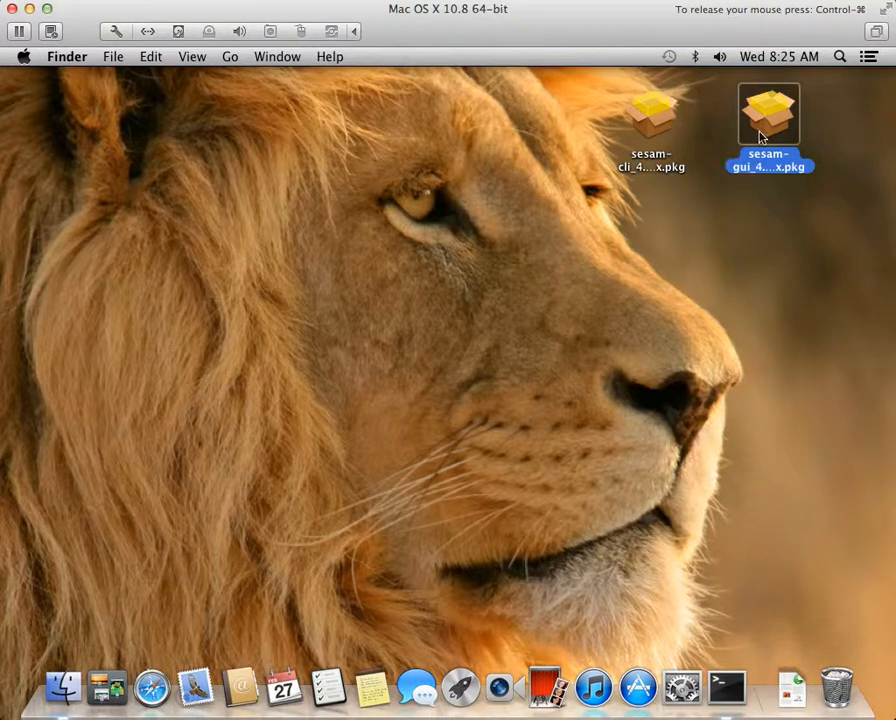
Install the sesam-gui package on Macintosh HD with the standard installation, authorize it with the account password, and close the installer
{"action": "left_click", "coordinate": [662, 168]}
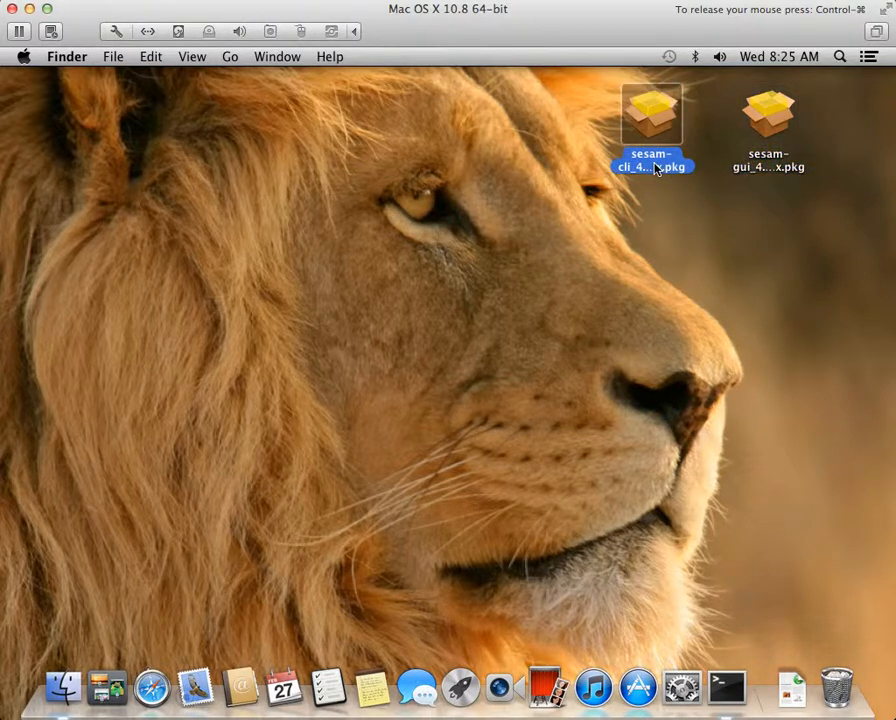
{"action": "left_click", "coordinate": [768, 118]}
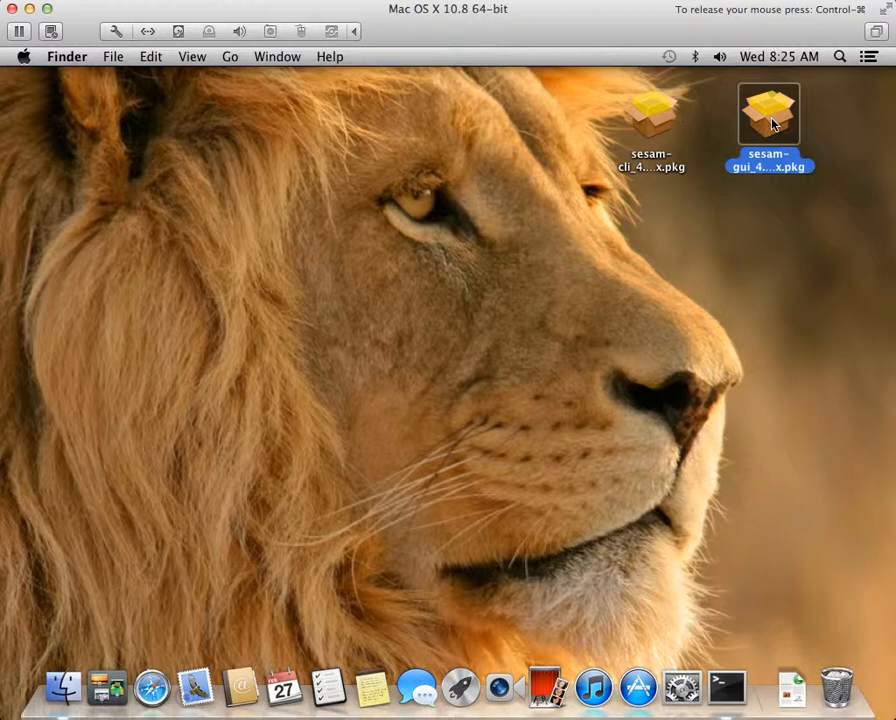
{"action": "double_click", "coordinate": [770, 118]}
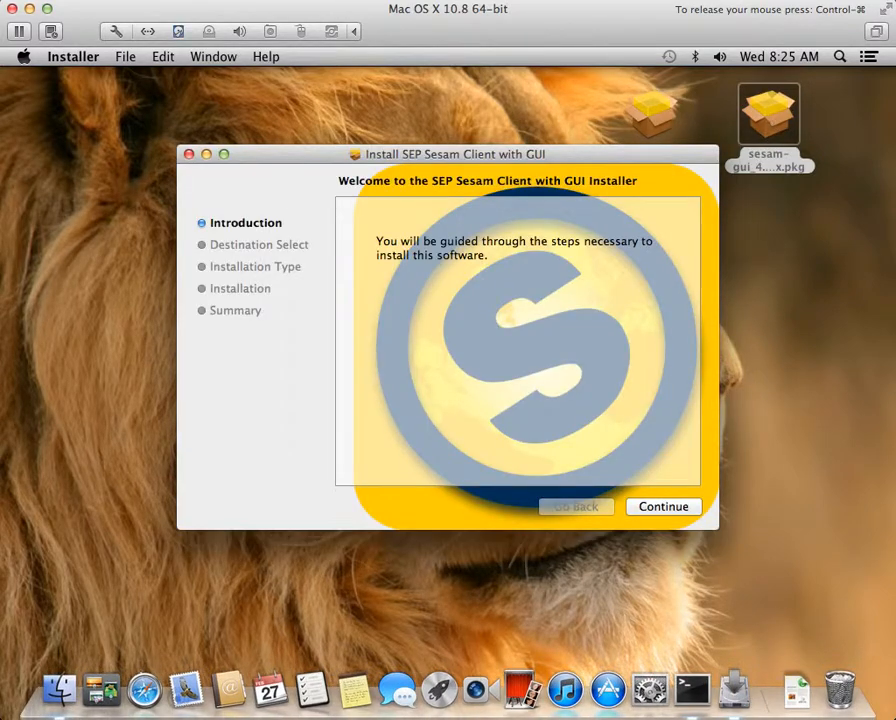
{"action": "left_click", "coordinate": [670, 512]}
{"action": "left_click", "coordinate": [682, 510]}
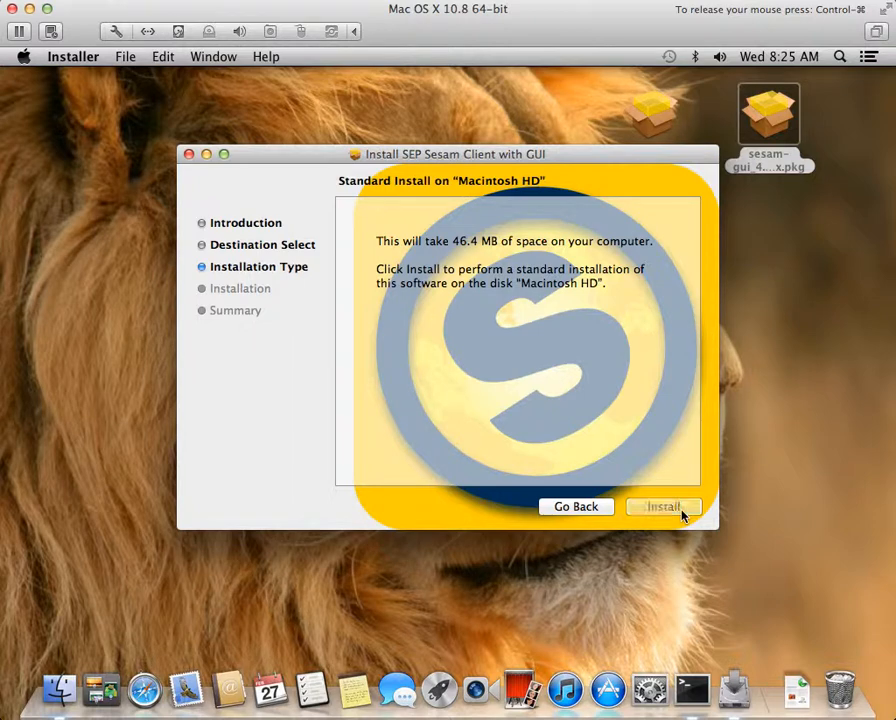
{"action": "type", "text": "•••"}
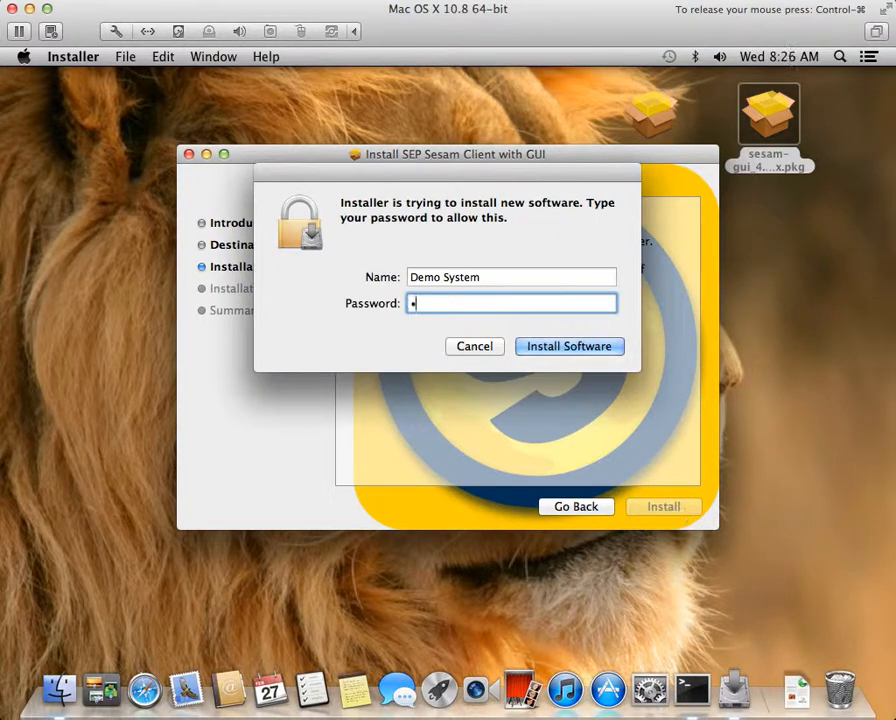
{"action": "type", "text": "•••••"}
{"action": "key", "text": "Return"}
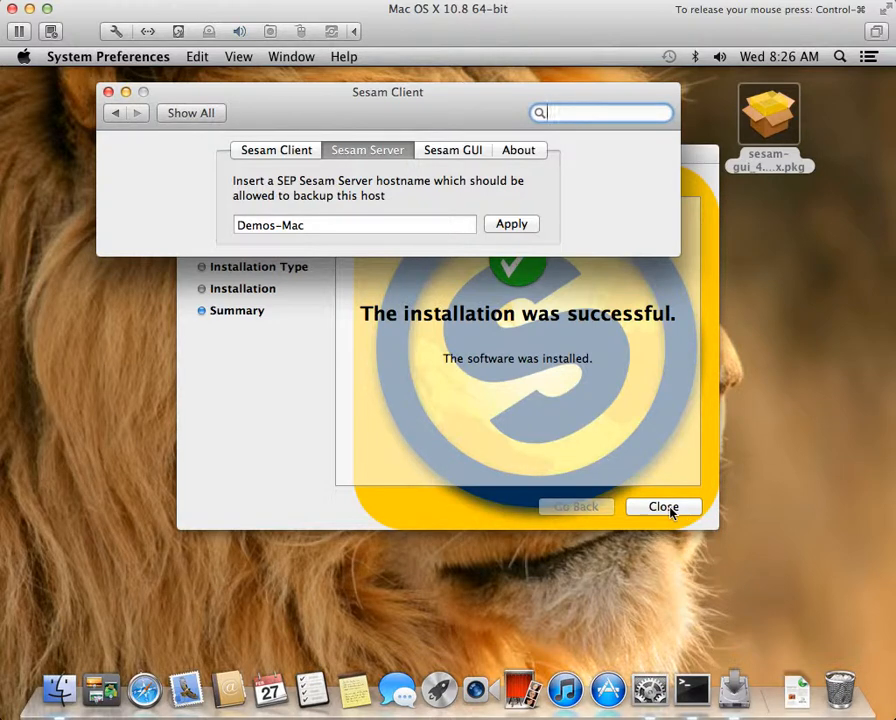
{"action": "left_click", "coordinate": [670, 508]}
{"action": "left_click", "coordinate": [670, 508]}
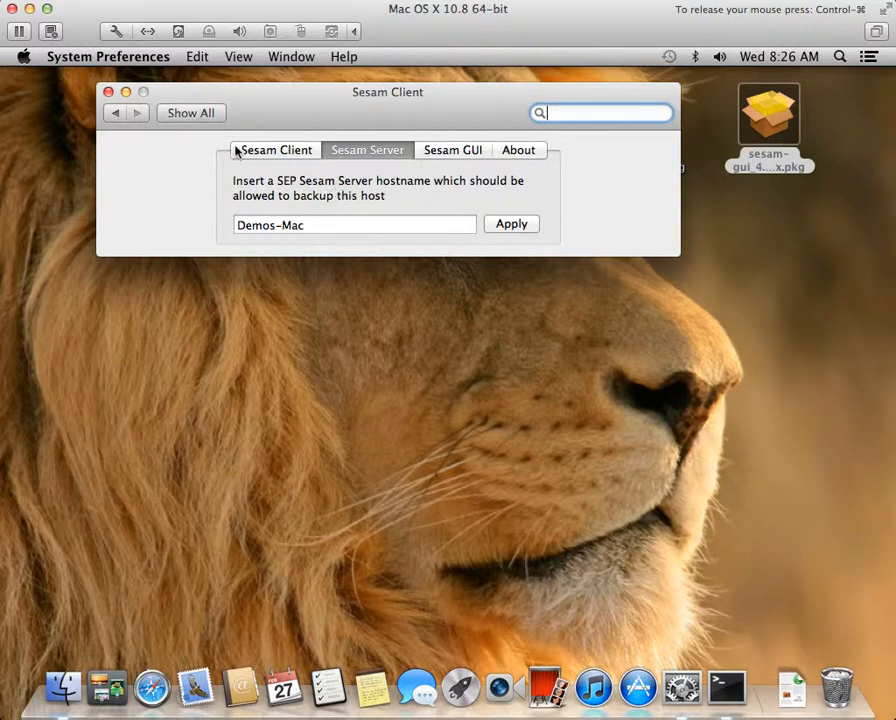
Reopen the Sesam Client preferences and apply winfix as the Sesam Server allowed to back up this host, authorizing with the account password
{"action": "left_click", "coordinate": [117, 113]}
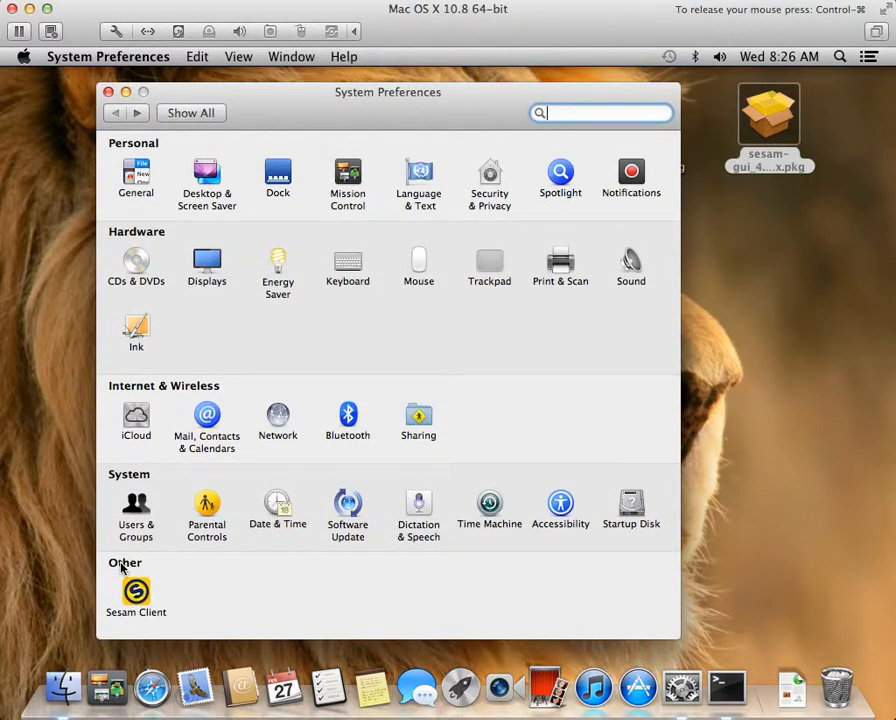
{"action": "left_click", "coordinate": [137, 596]}
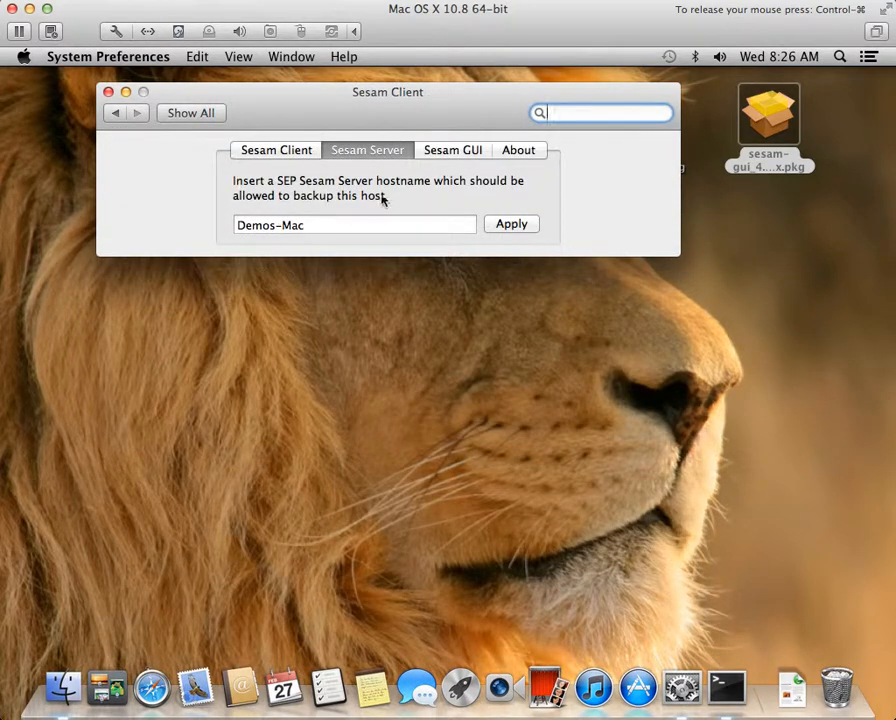
{"action": "left_click", "coordinate": [319, 225]}
{"action": "left_click_drag", "start_coordinate": [319, 225], "coordinate": [233, 225]}
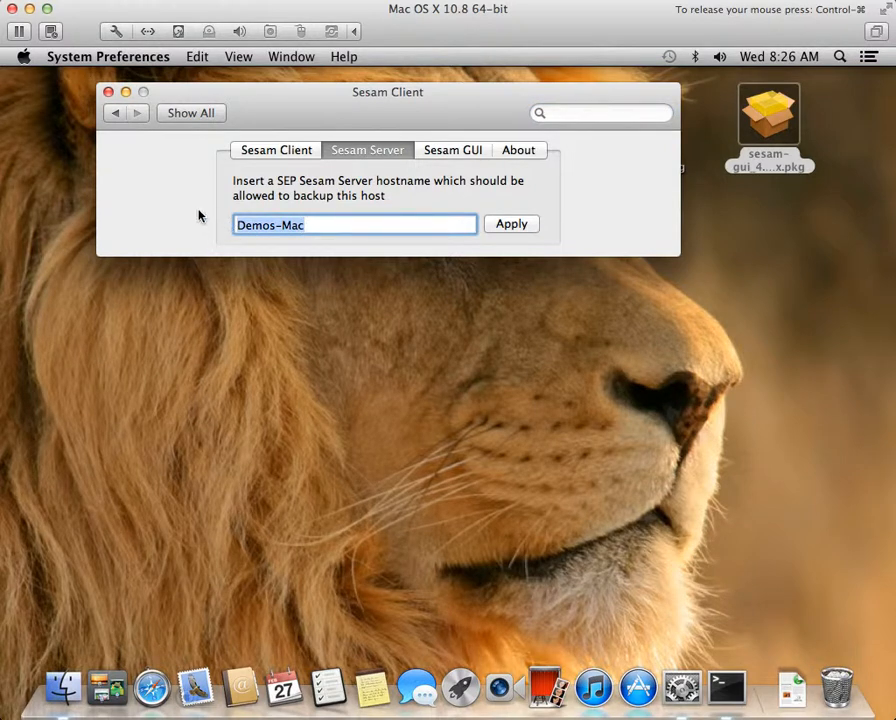
{"action": "type", "text": "winfix"}
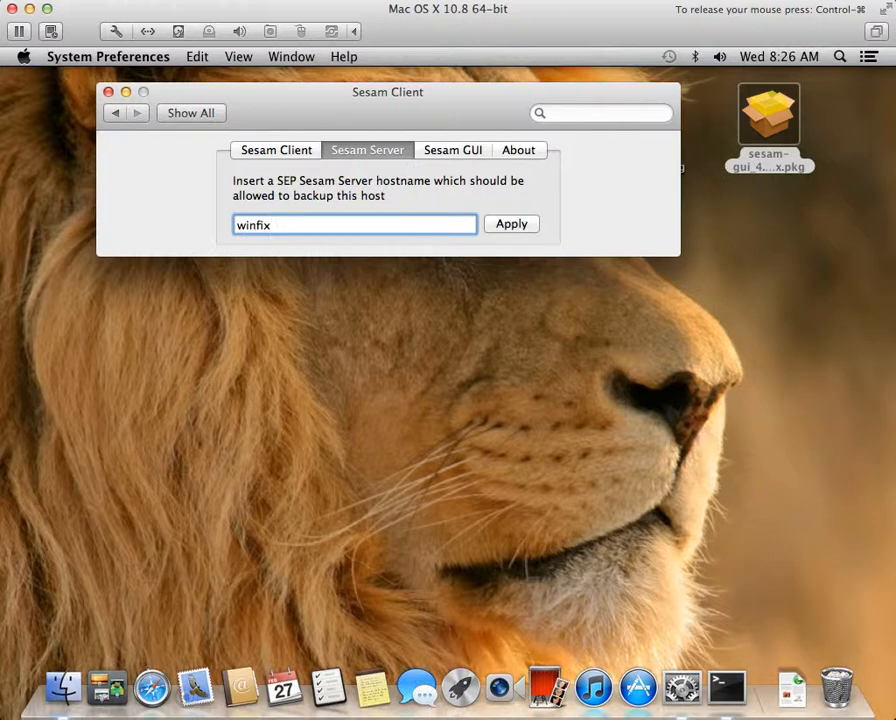
{"action": "left_click", "coordinate": [525, 228]}
{"action": "type", "text": "••••"}
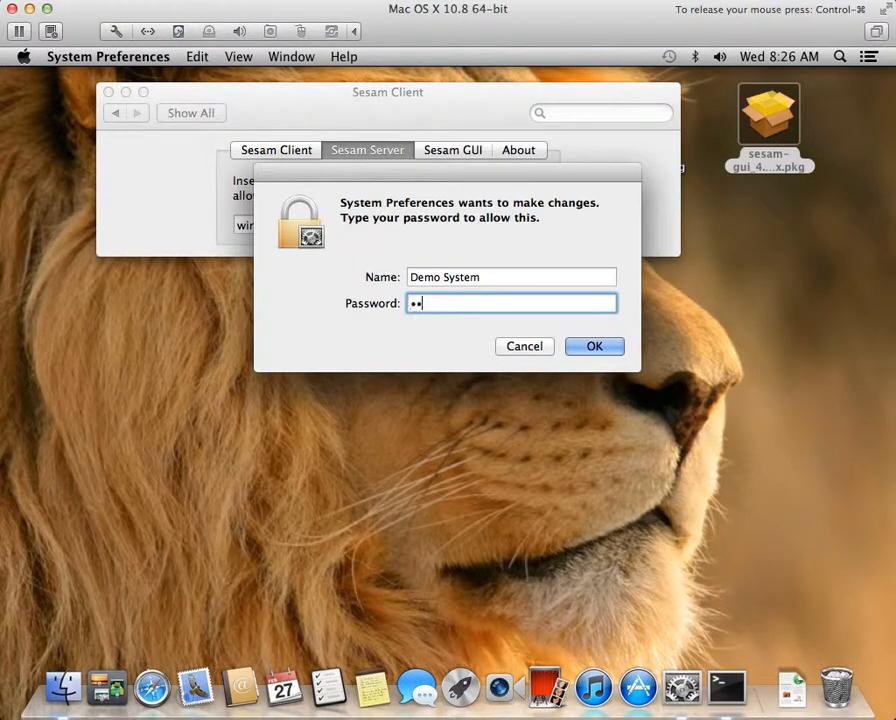
{"action": "type", "text": "••••"}
{"action": "key", "text": "Return"}
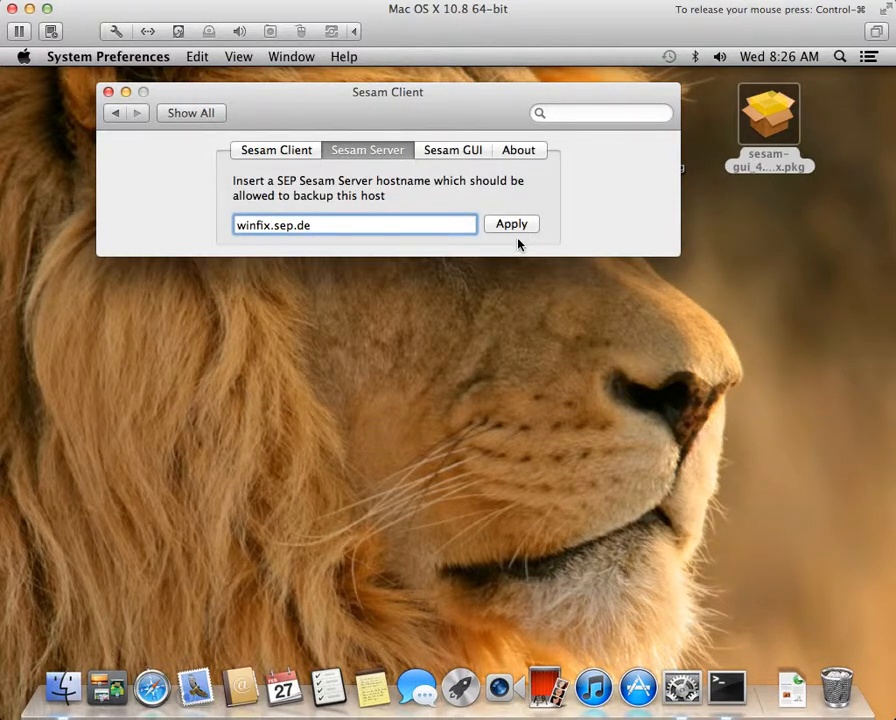
Start the Sesam GUI for server winfix, authorize with the account password, and decline downloading the server's GUI version
{"action": "left_click", "coordinate": [449, 152]}
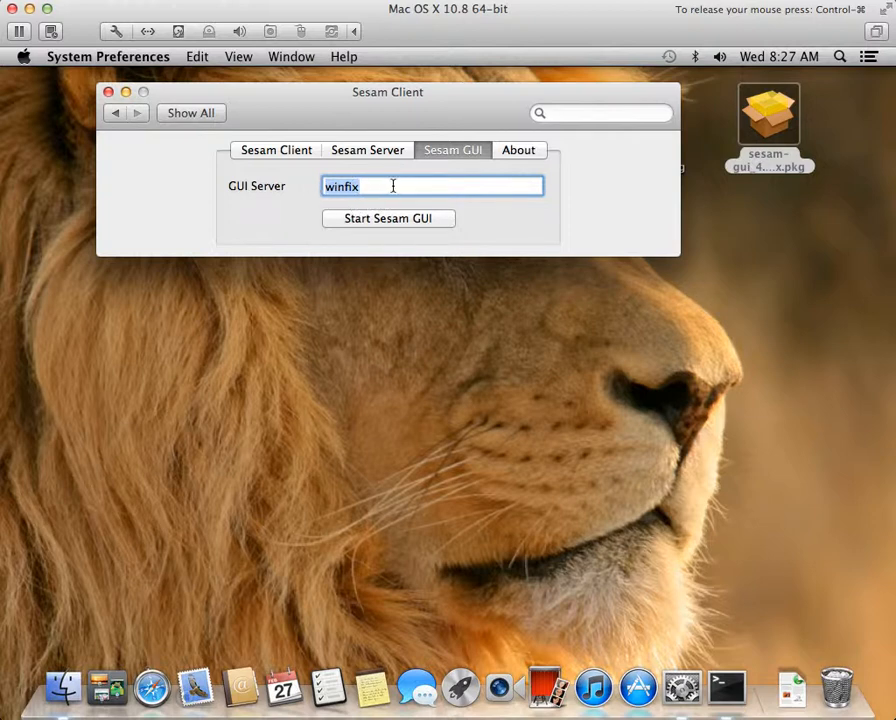
{"action": "left_click", "coordinate": [400, 220]}
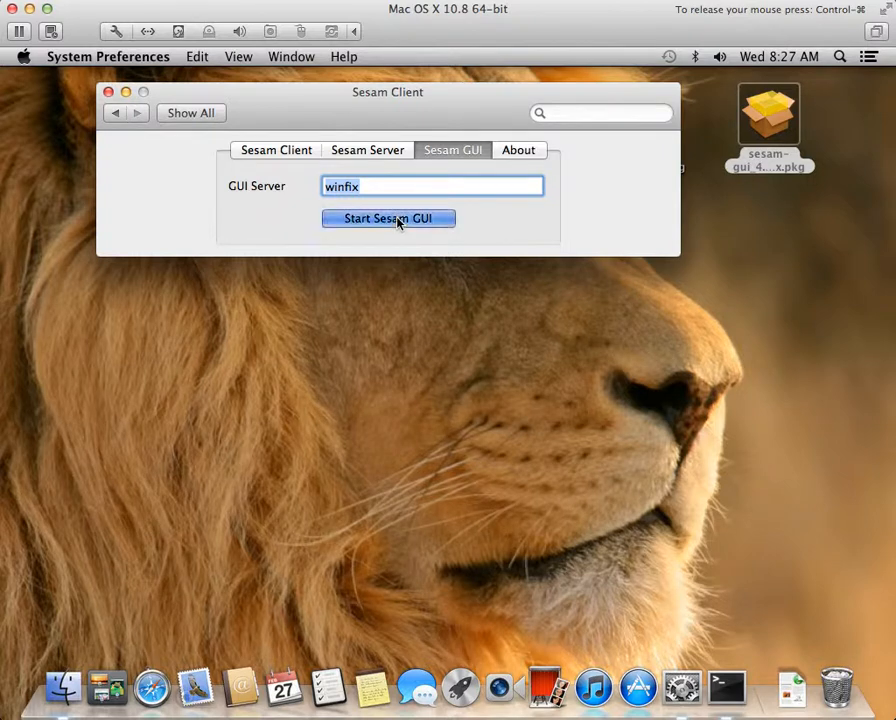
{"action": "type", "text": "•••••"}
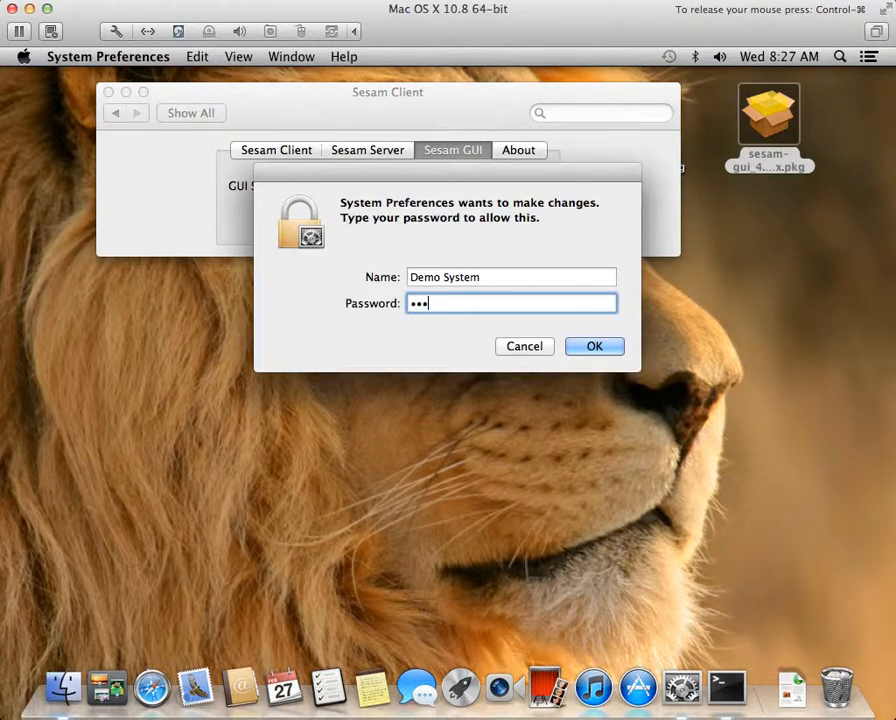
{"action": "type", "text": "••••"}
{"action": "key", "text": "Return"}
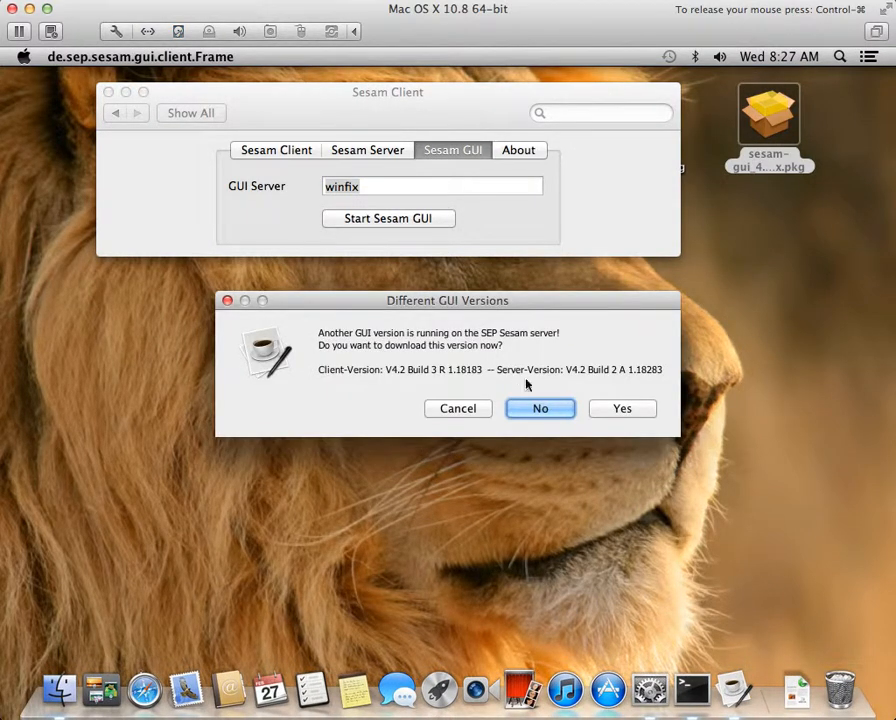
{"action": "left_click", "coordinate": [540, 408]}
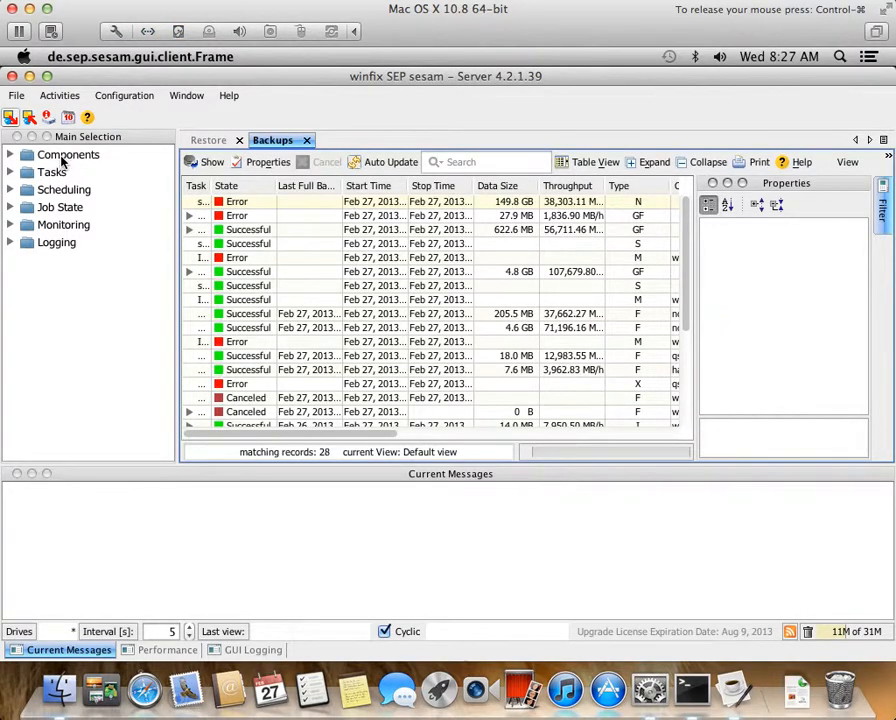
Open the Topology under Components and expand the Entwicklungsrechner location
{"action": "left_click", "coordinate": [62, 158]}
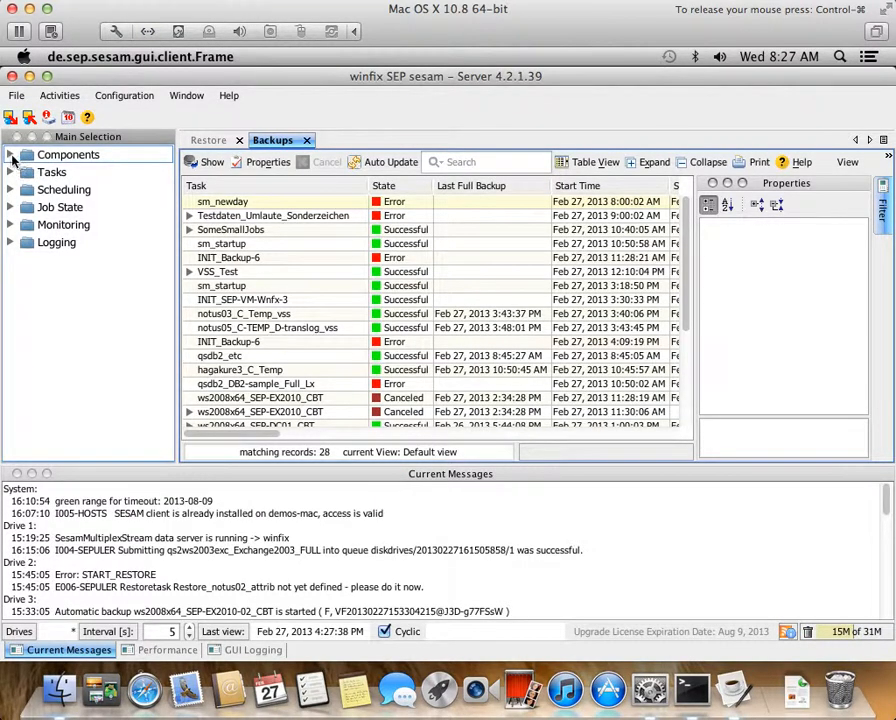
{"action": "left_click", "coordinate": [11, 156]}
{"action": "left_click", "coordinate": [76, 172]}
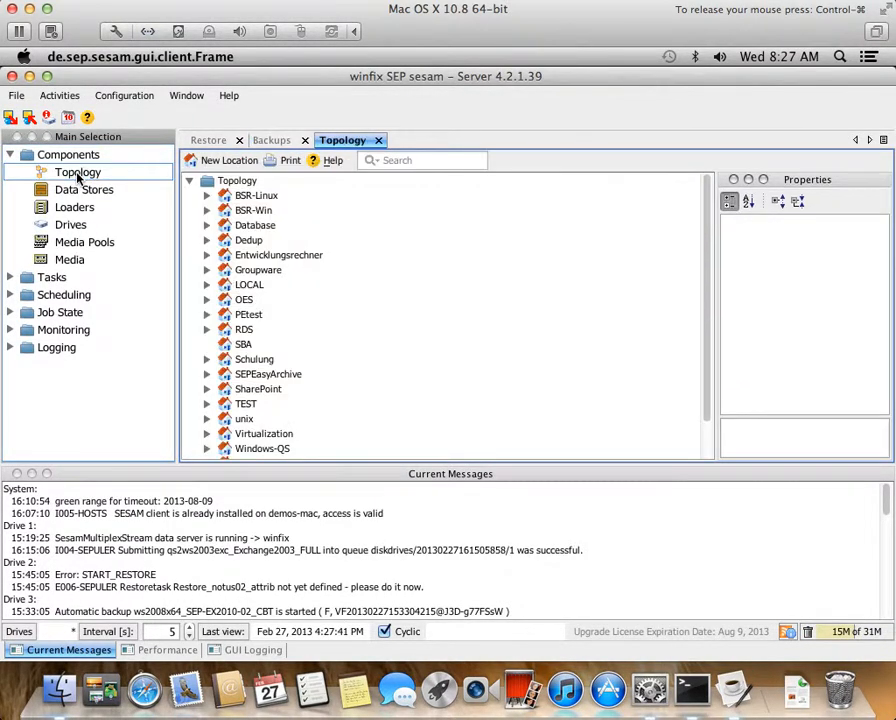
{"action": "left_click", "coordinate": [268, 255]}
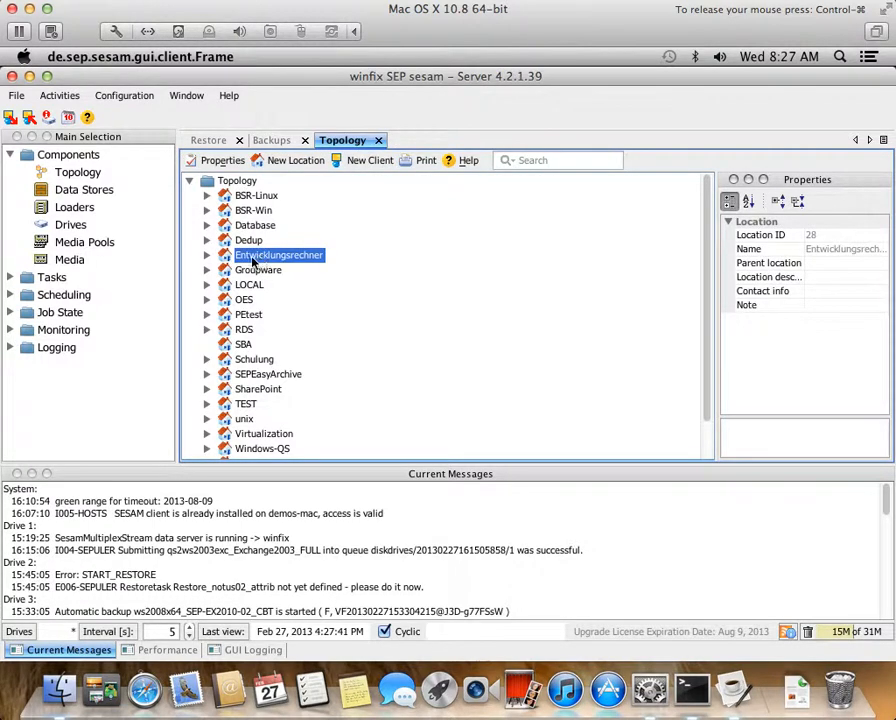
{"action": "left_click", "coordinate": [207, 255]}
Create a new client named demos-mac in Entwicklungsrechner with platform UNIX and operating system Mac OS X
{"action": "right_click", "coordinate": [268, 260]}
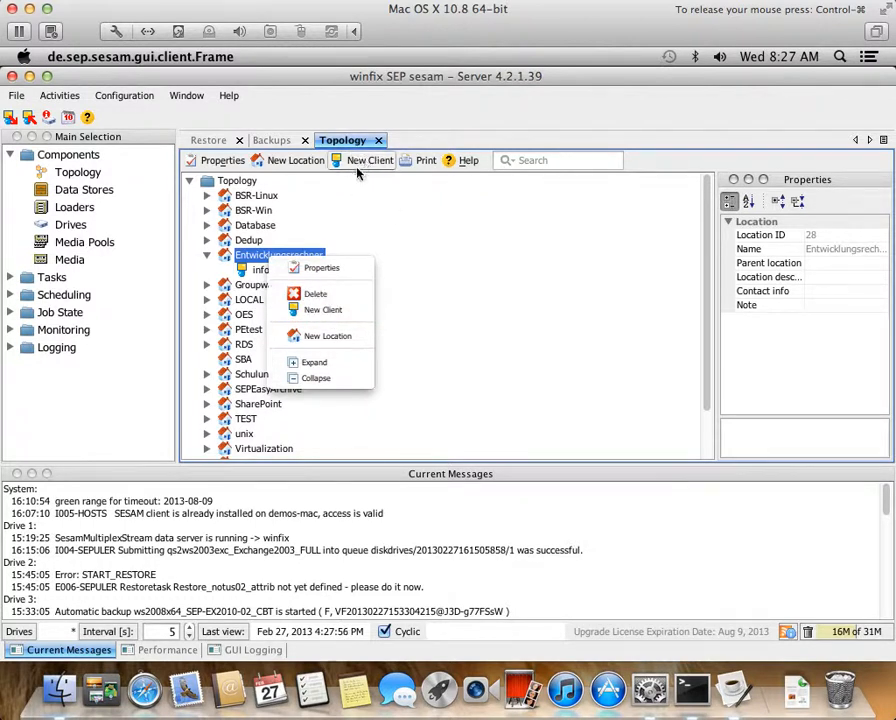
{"action": "left_click", "coordinate": [323, 314]}
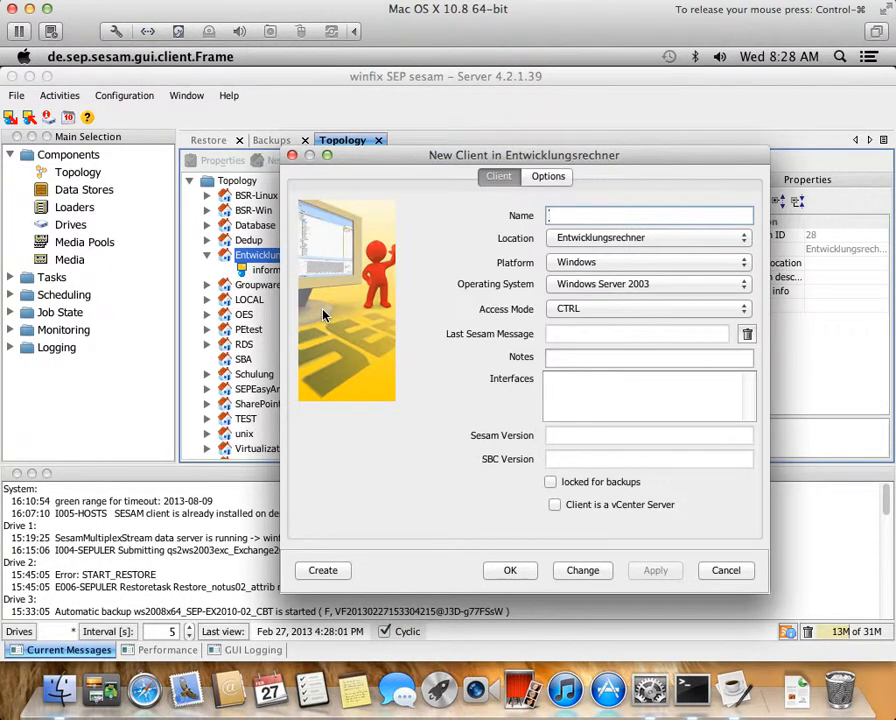
{"action": "type", "text": "demos-mac"}
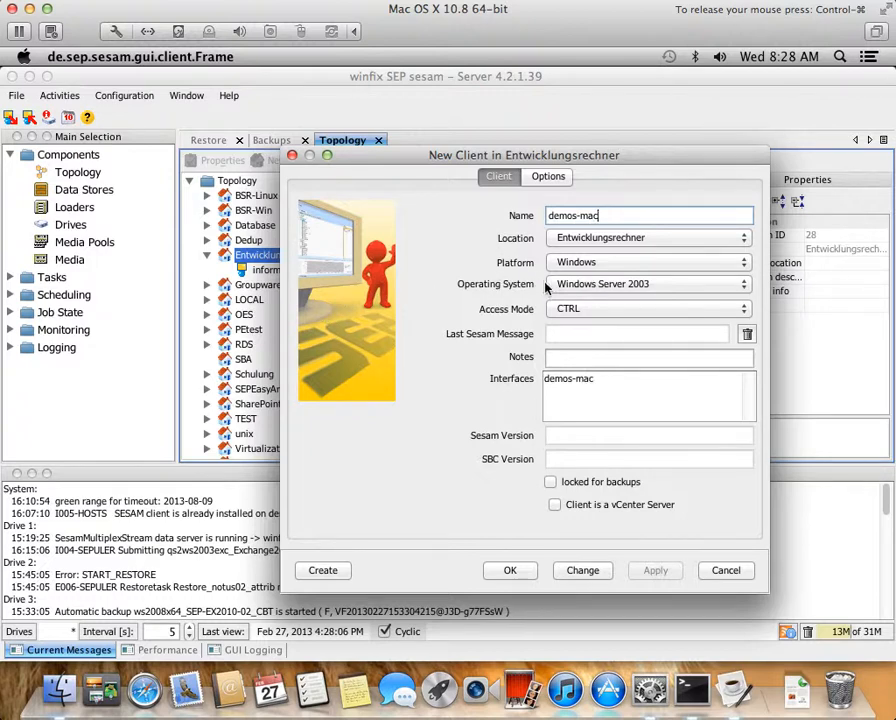
{"action": "left_click", "coordinate": [593, 265]}
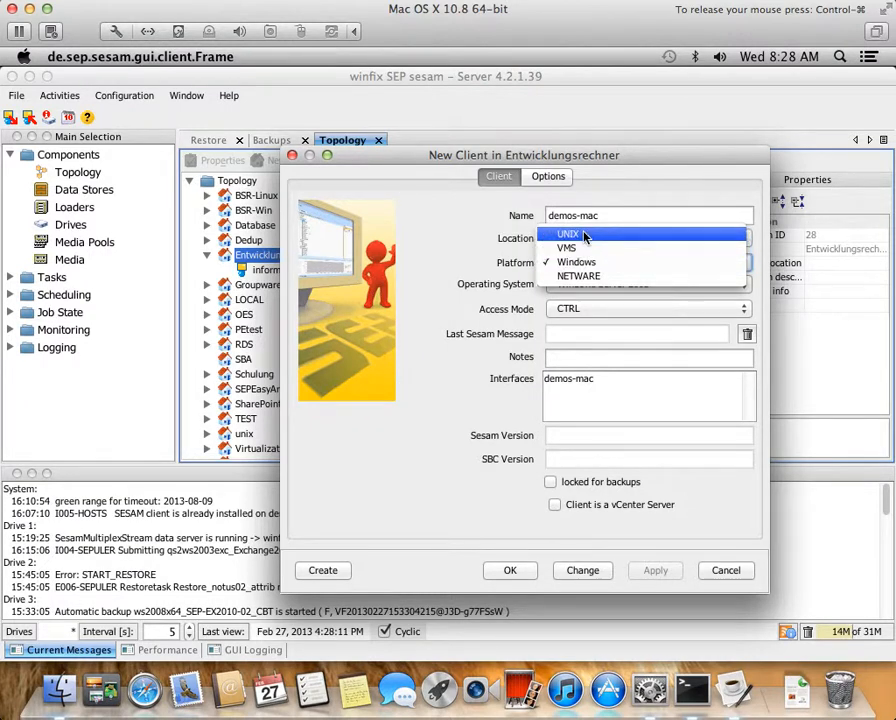
{"action": "left_click", "coordinate": [586, 236]}
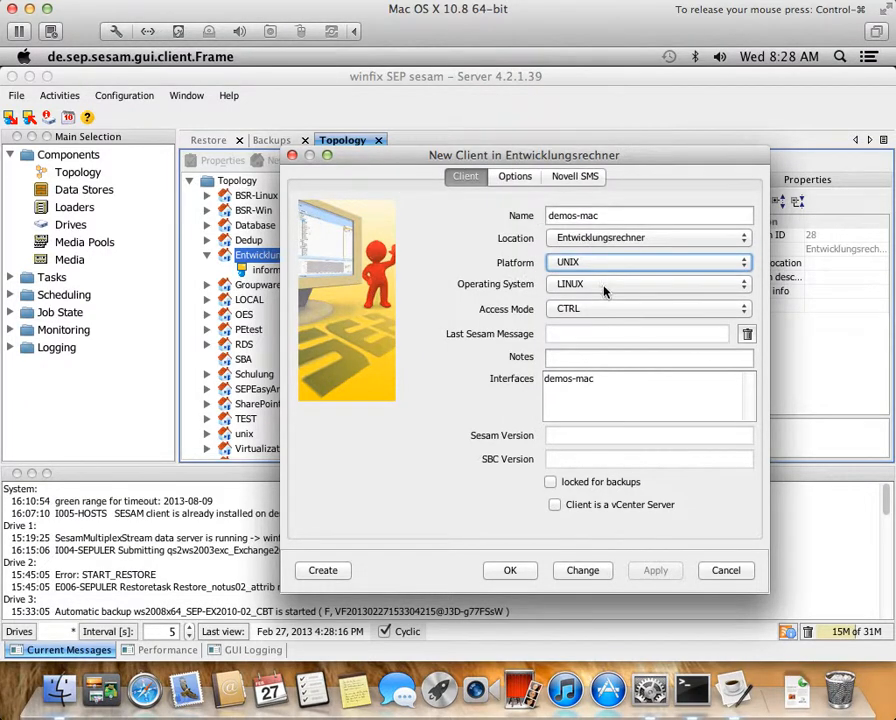
{"action": "left_click", "coordinate": [583, 287]}
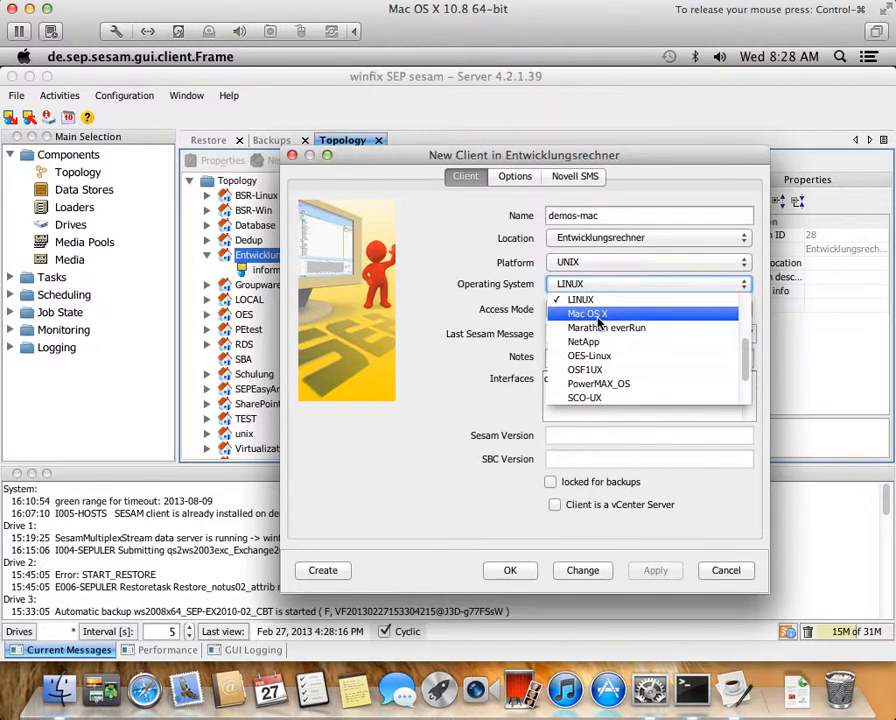
{"action": "left_click", "coordinate": [598, 318]}
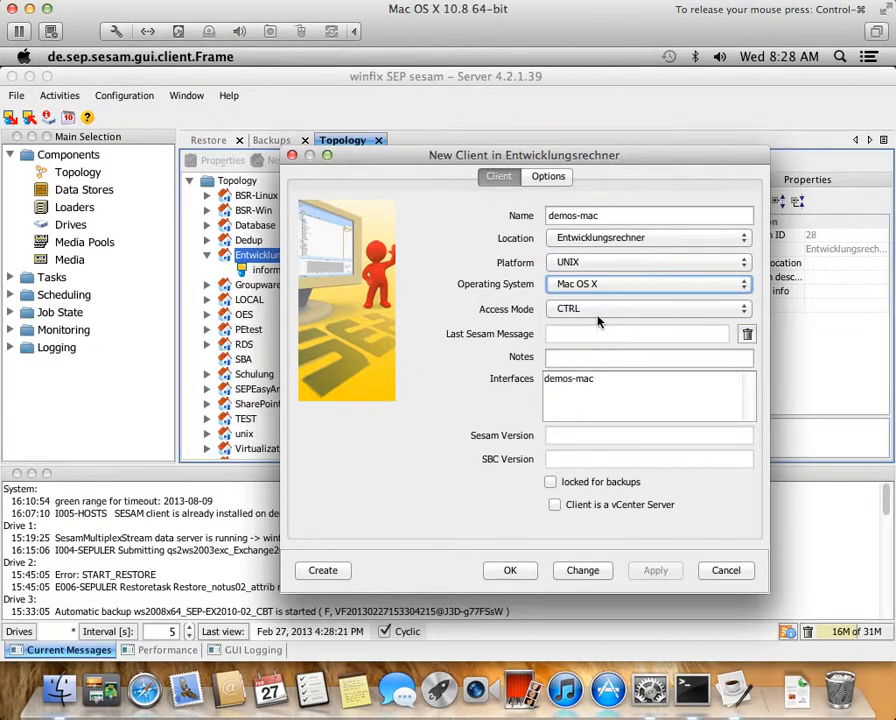
{"action": "left_click", "coordinate": [511, 575]}
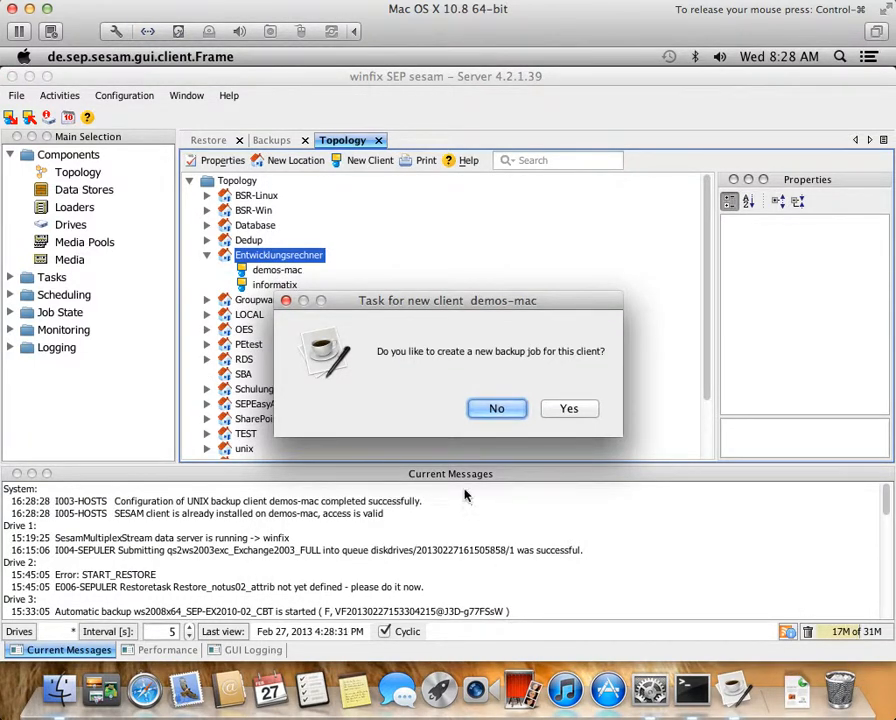
Begin a new backup task for demos-mac with /Users/demosystem/Documents and /Users/demosystem/Desktop selected as the source
{"action": "left_click", "coordinate": [568, 409]}
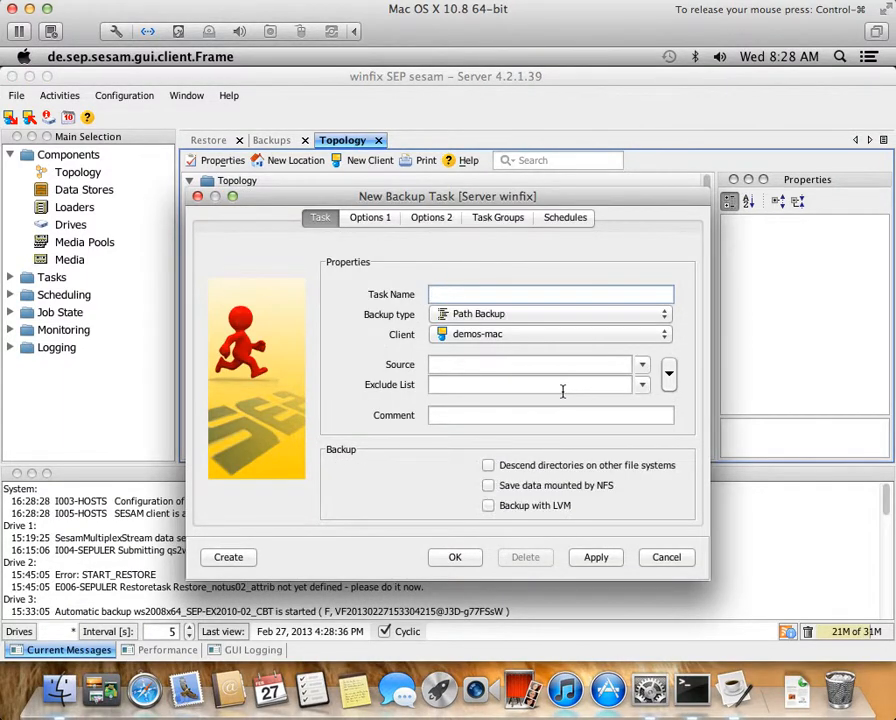
{"action": "left_click", "coordinate": [669, 375]}
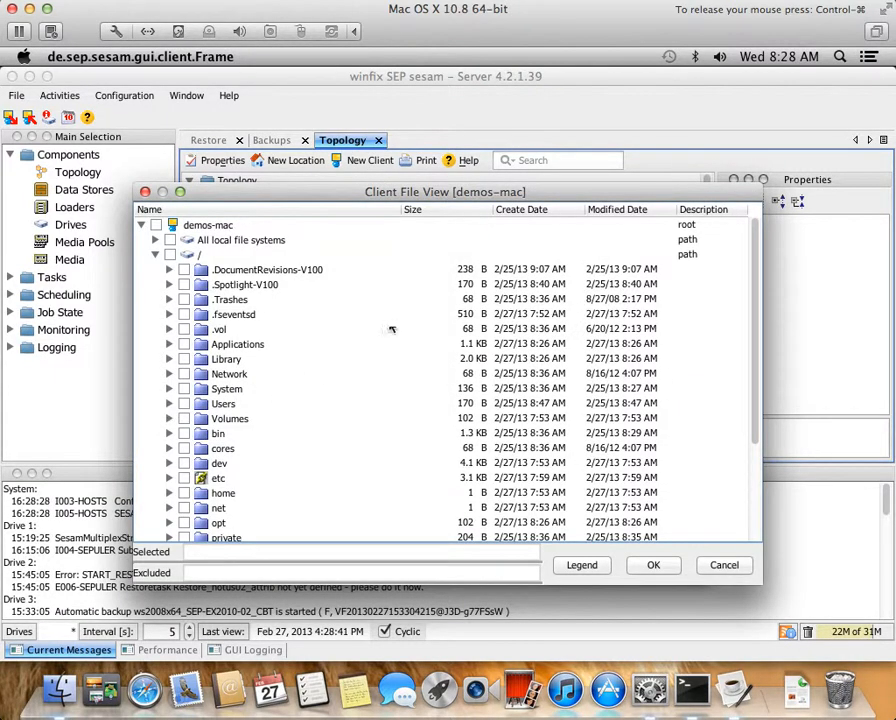
{"action": "left_click", "coordinate": [170, 404]}
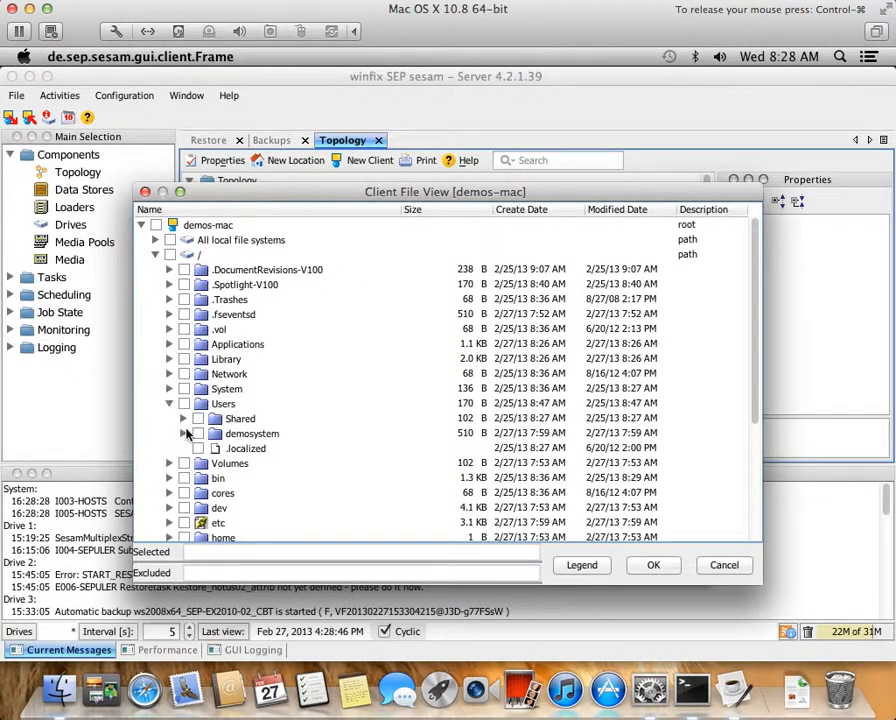
{"action": "left_click", "coordinate": [183, 433]}
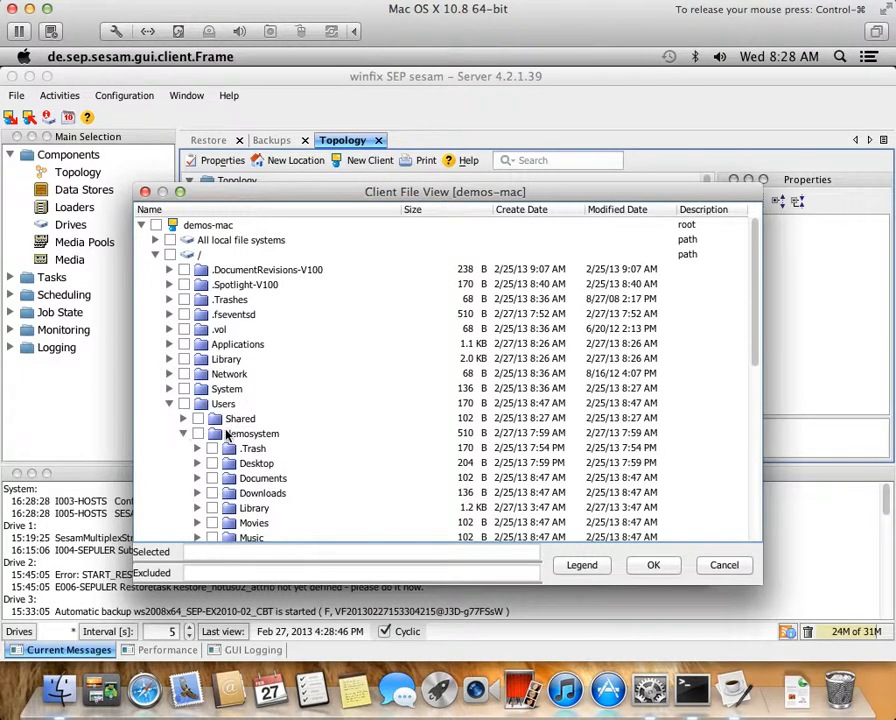
{"action": "scroll", "coordinate": [227, 434], "scroll_direction": "down", "scroll_amount": 2}
{"action": "scroll", "coordinate": [227, 434], "scroll_direction": "down", "scroll_amount": 1}
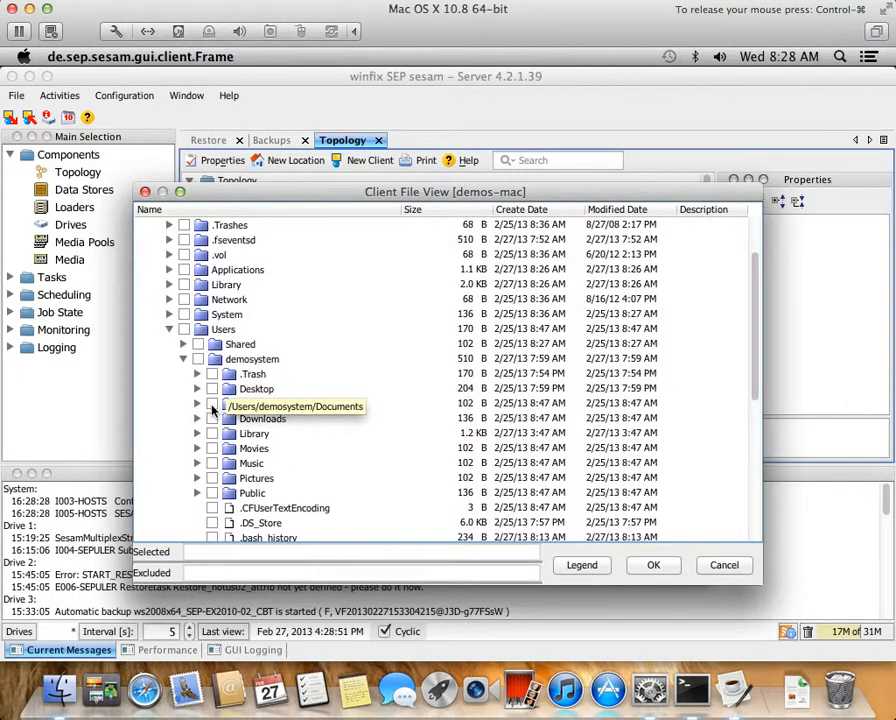
{"action": "left_click", "coordinate": [212, 403]}
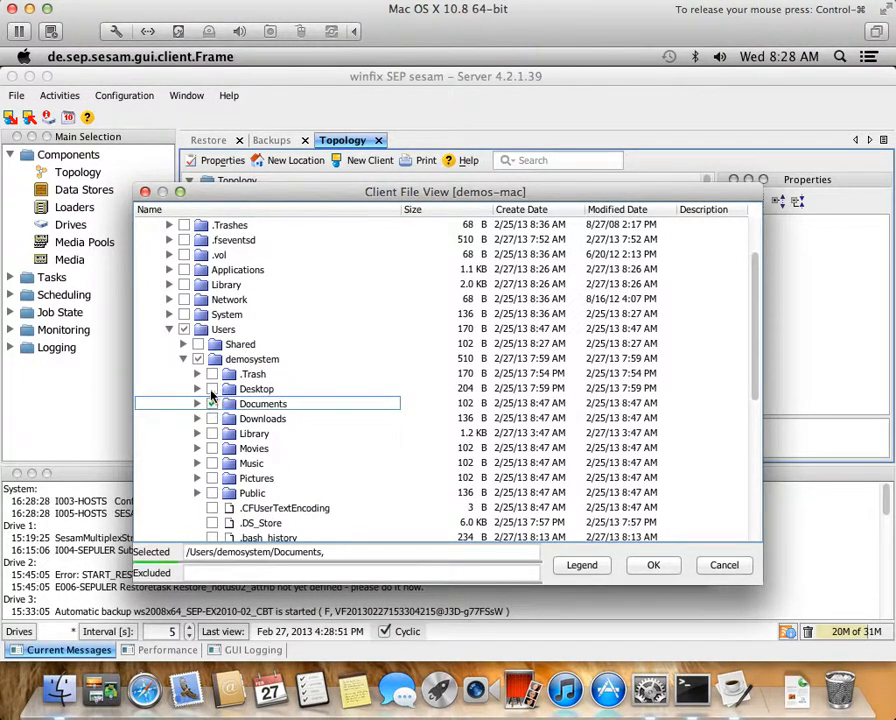
{"action": "left_click", "coordinate": [212, 388]}
{"action": "left_click", "coordinate": [655, 566]}
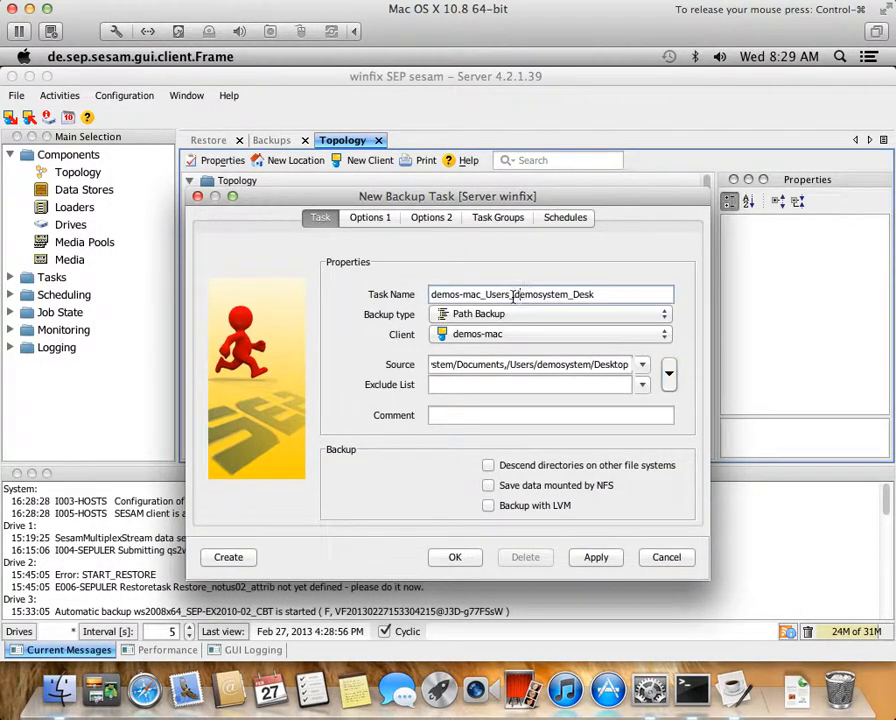
Name the backup task demos-mac_Users_Desktop_Document and save it
{"action": "left_click_drag", "start_coordinate": [516, 294], "coordinate": [606, 294]}
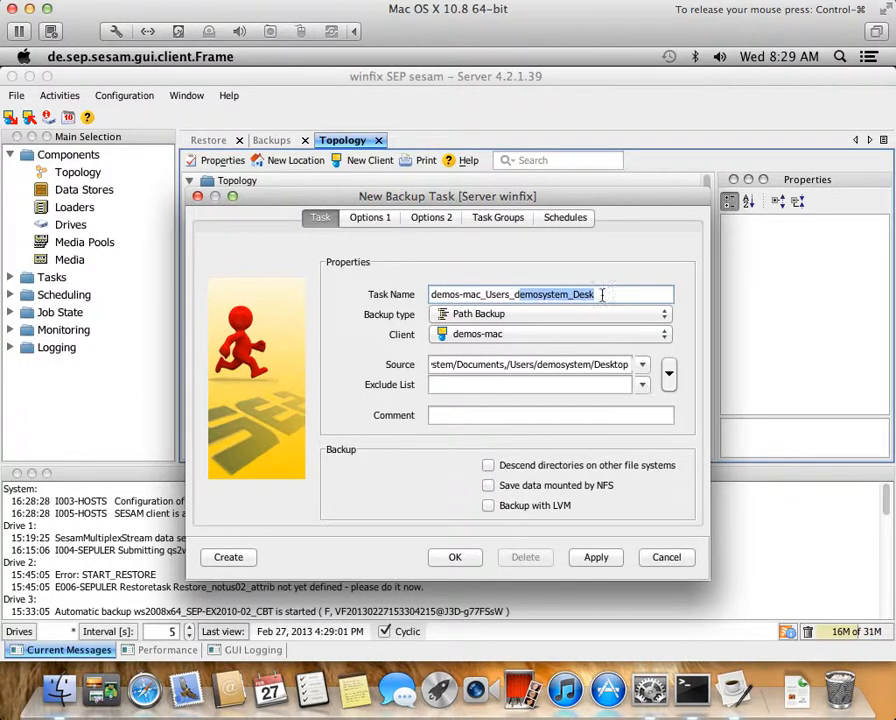
{"action": "key", "text": "BackSpace"}
{"action": "type", "text": "esktop_Document"}
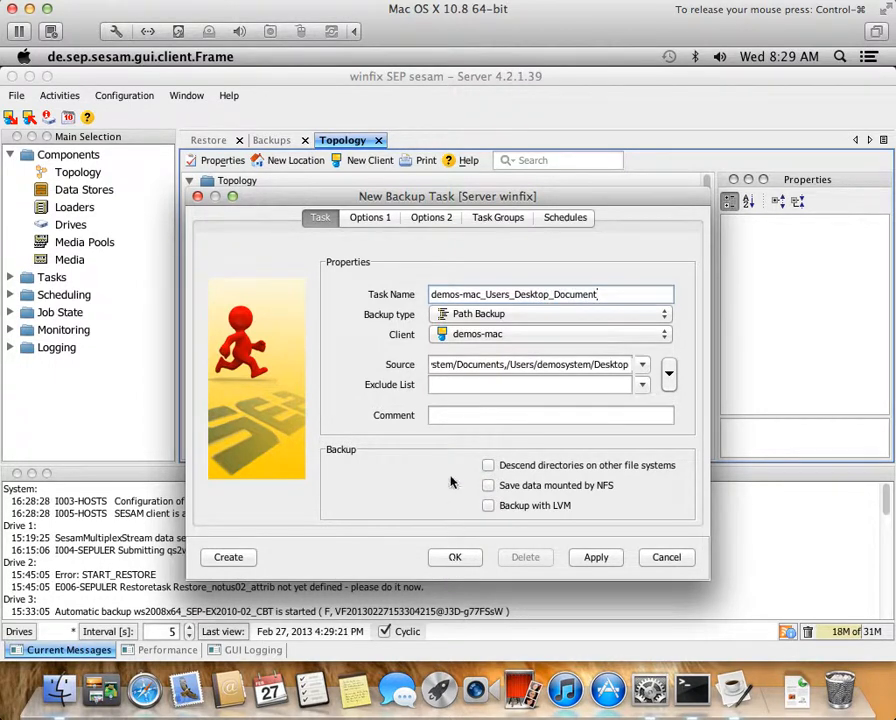
{"action": "left_click", "coordinate": [459, 559]}
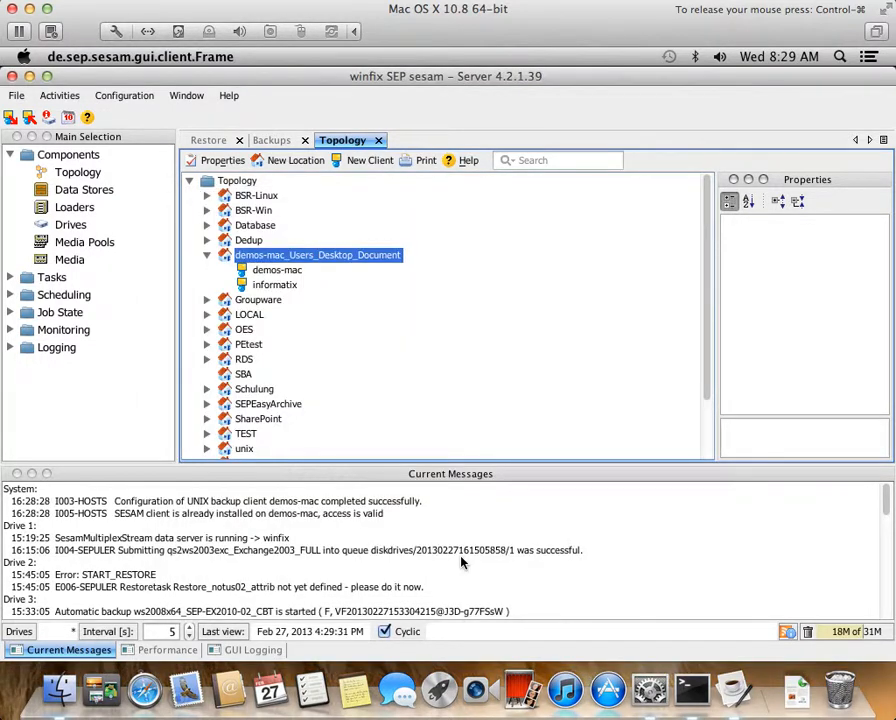
Open the list of tasks by clients and filter it for "demos"
{"action": "double_click", "coordinate": [50, 277]}
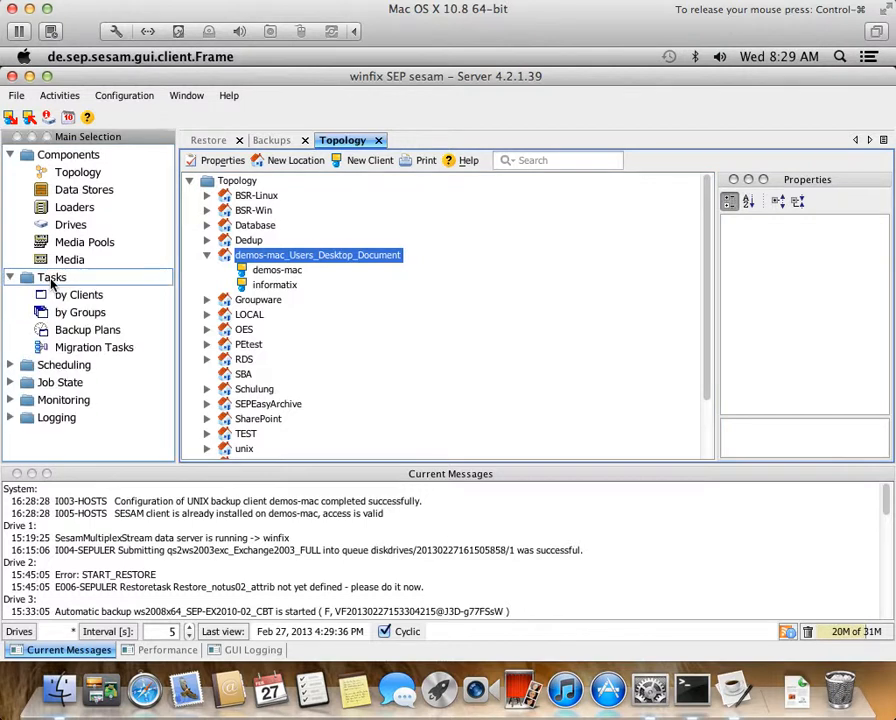
{"action": "left_click", "coordinate": [85, 298]}
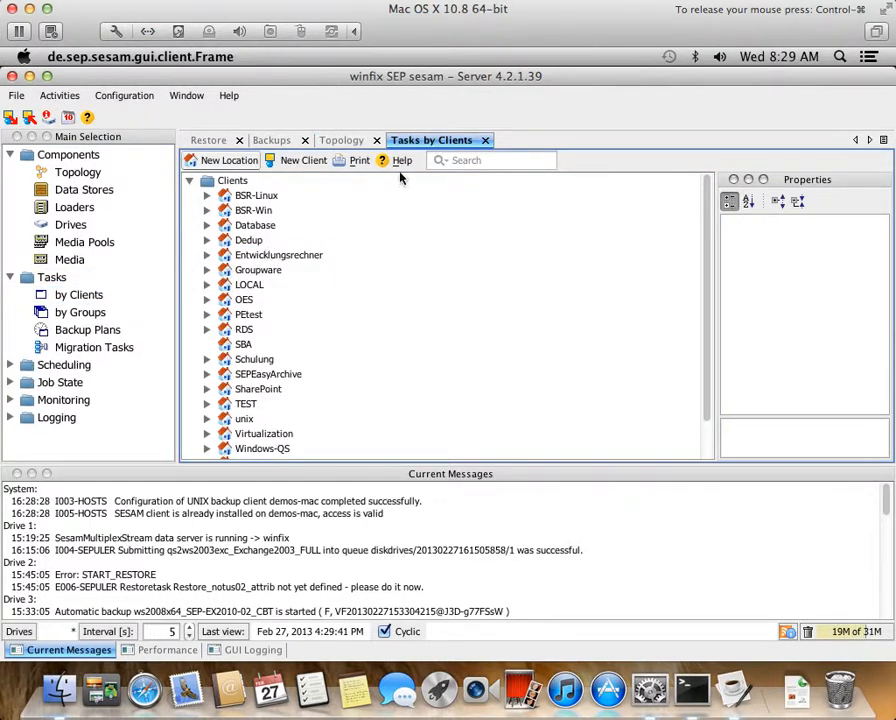
{"action": "left_click", "coordinate": [476, 161]}
{"action": "type", "text": "demos"}
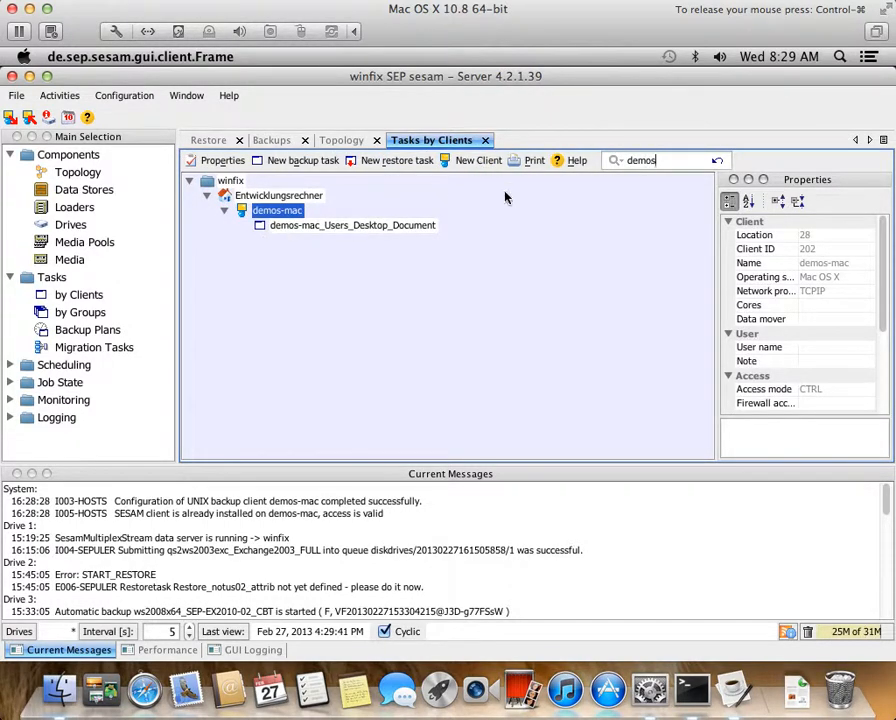
Start the demos-mac_Users_Desktop_Document backup task immediately, using the media pool sepnap_pool
{"action": "left_click", "coordinate": [412, 228]}
{"action": "right_click", "coordinate": [409, 230]}
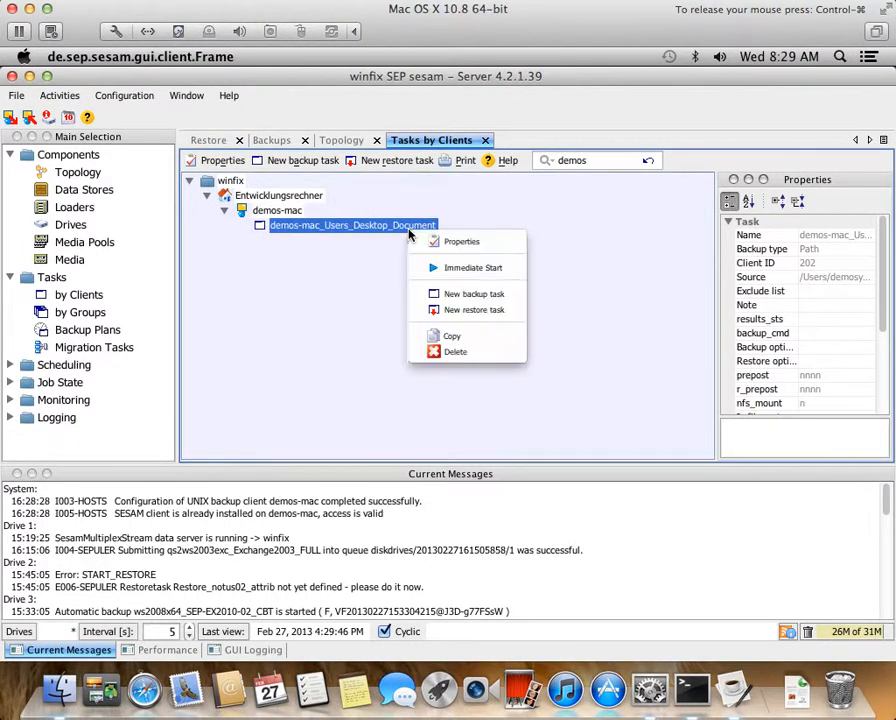
{"action": "left_click", "coordinate": [471, 268]}
{"action": "left_click", "coordinate": [549, 398]}
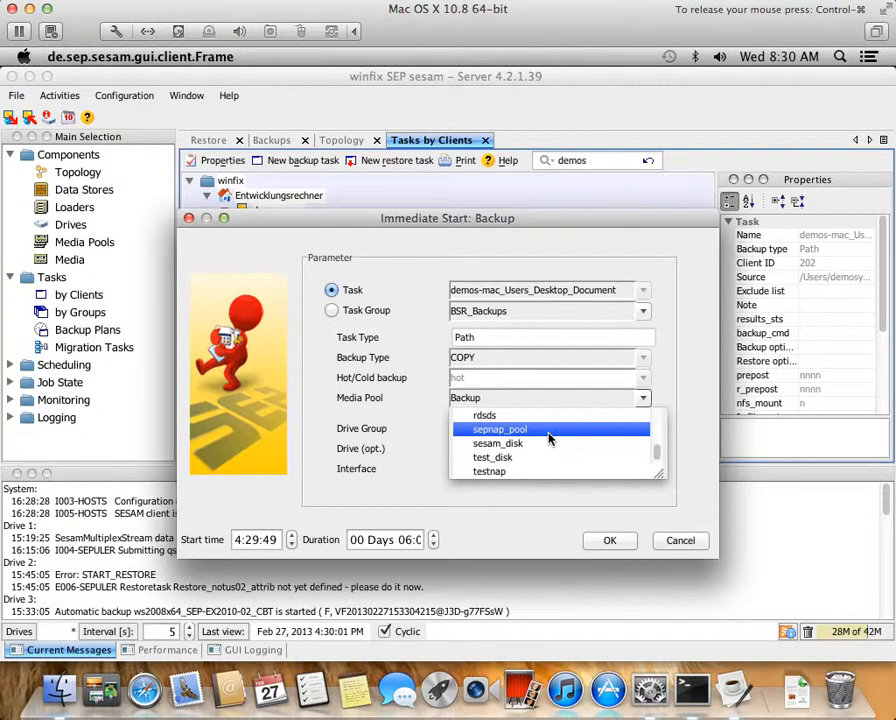
{"action": "left_click", "coordinate": [548, 434]}
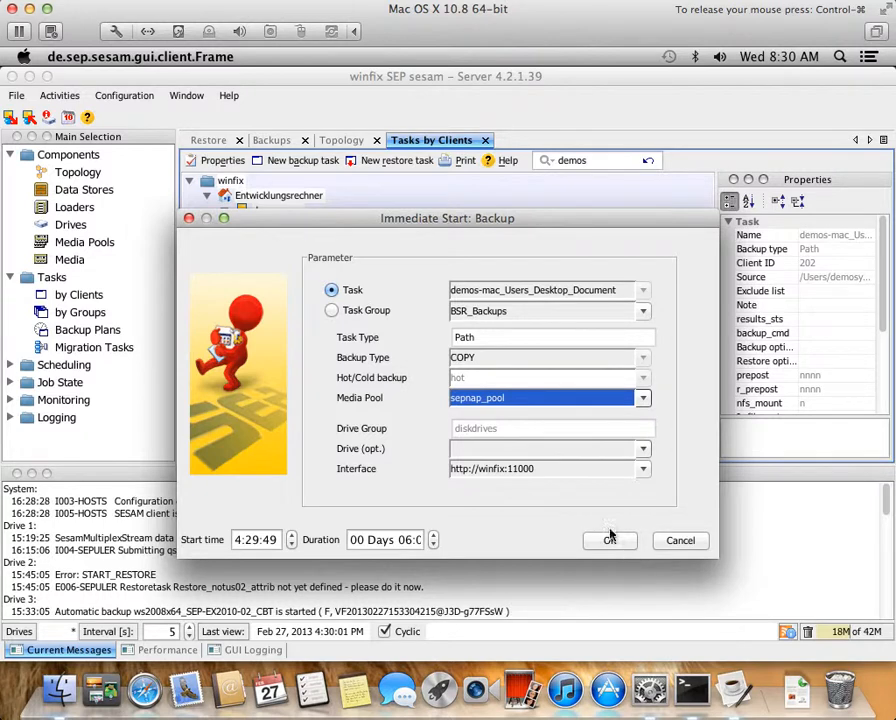
{"action": "left_click", "coordinate": [643, 398]}
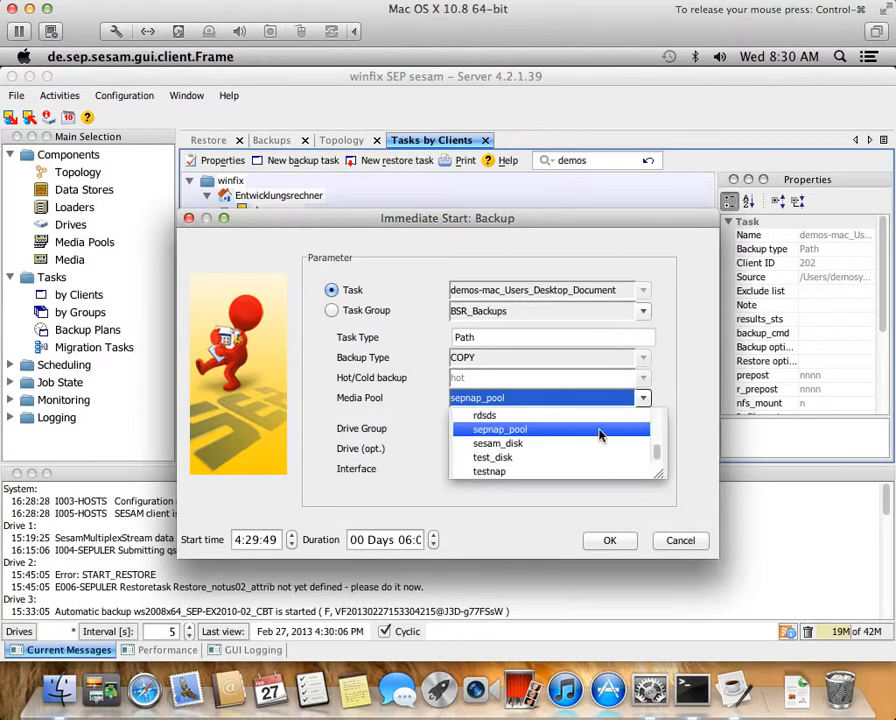
{"action": "scroll", "coordinate": [592, 437], "scroll_direction": "down", "scroll_amount": 1}
{"action": "scroll", "coordinate": [592, 437], "scroll_direction": "up", "scroll_amount": 3}
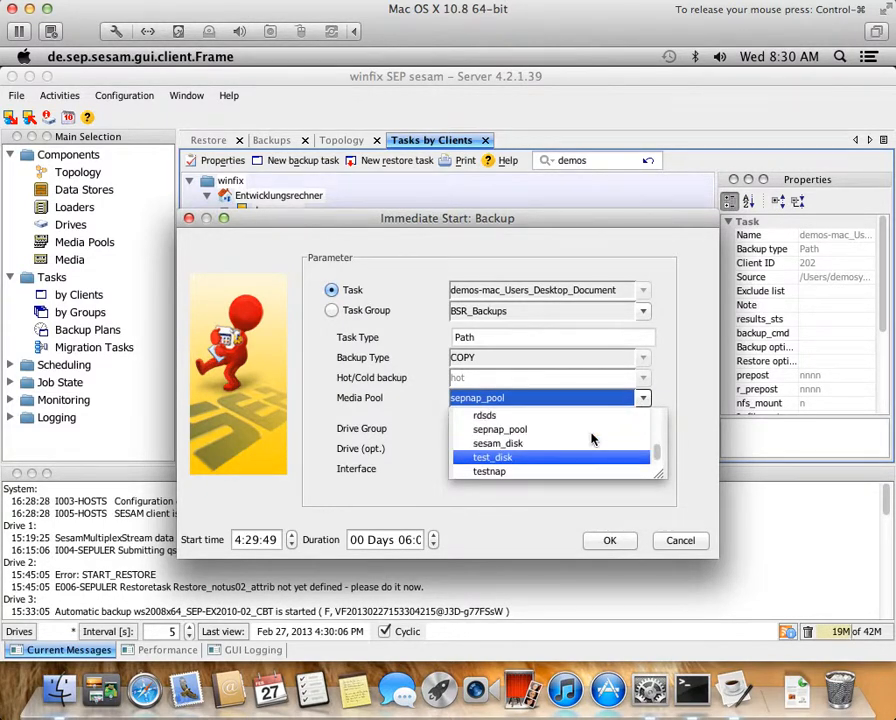
{"action": "key", "text": "Escape"}
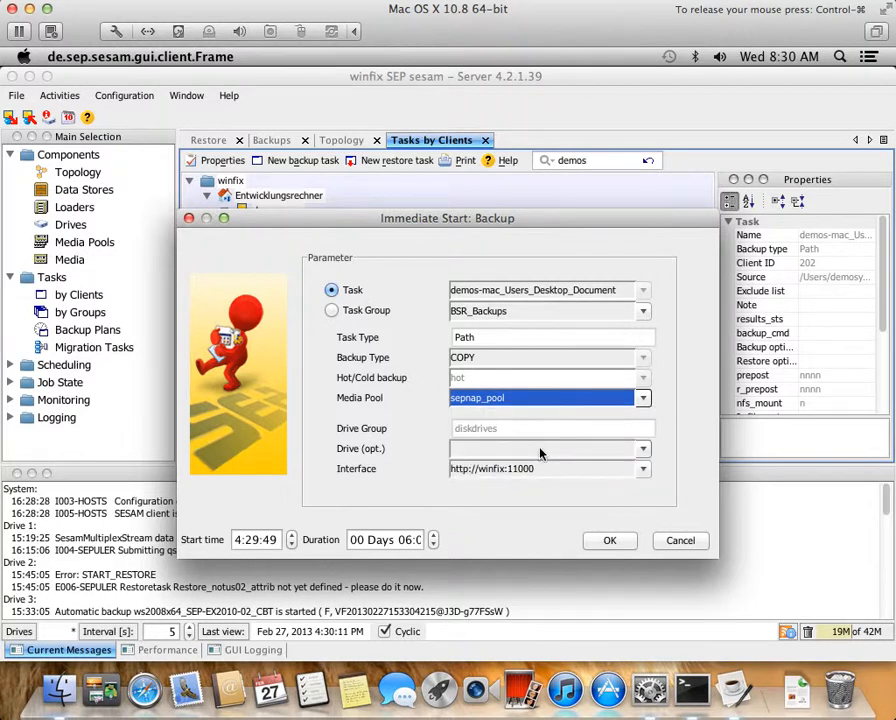
{"action": "left_click", "coordinate": [617, 542]}
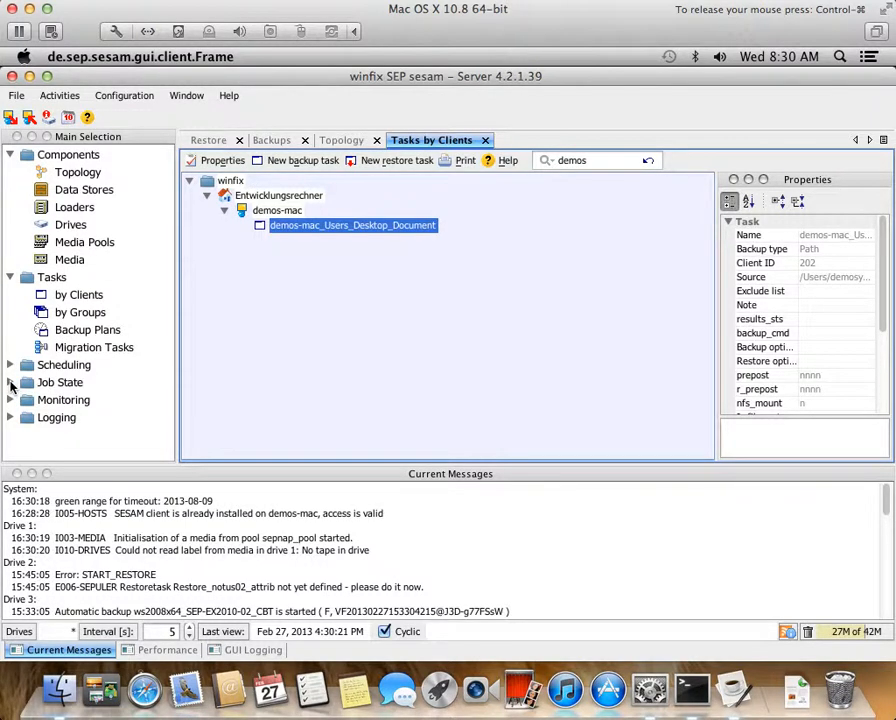
Check the state of the latest demos-mac_Users_Desktop_Document run in the backup job states, with Auto Update turned on
{"action": "left_click", "coordinate": [10, 383]}
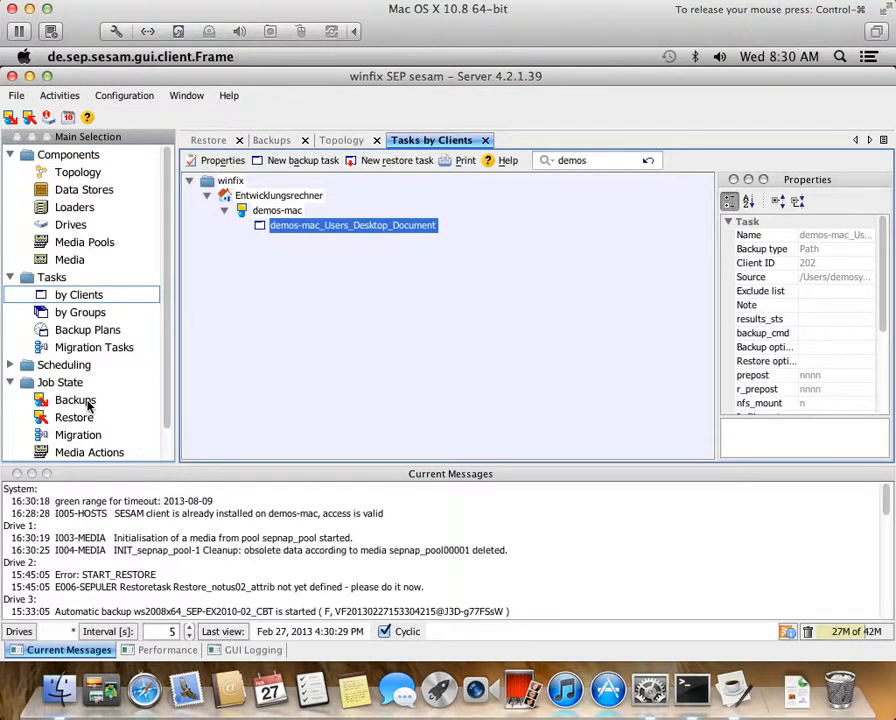
{"action": "left_click", "coordinate": [76, 400]}
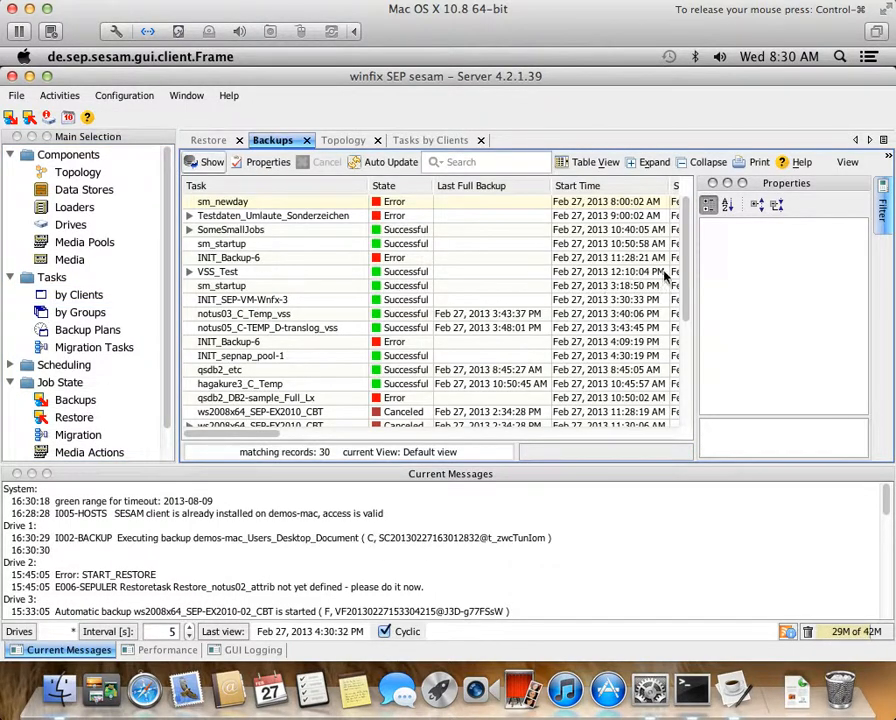
{"action": "left_click_drag", "start_coordinate": [686, 287], "coordinate": [680, 465]}
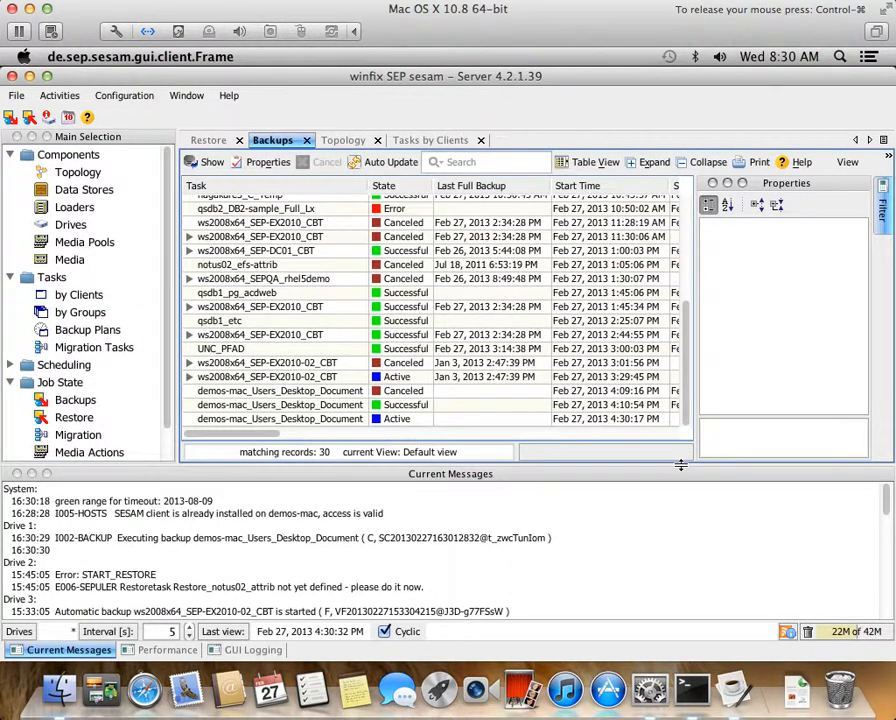
{"action": "left_click", "coordinate": [342, 419]}
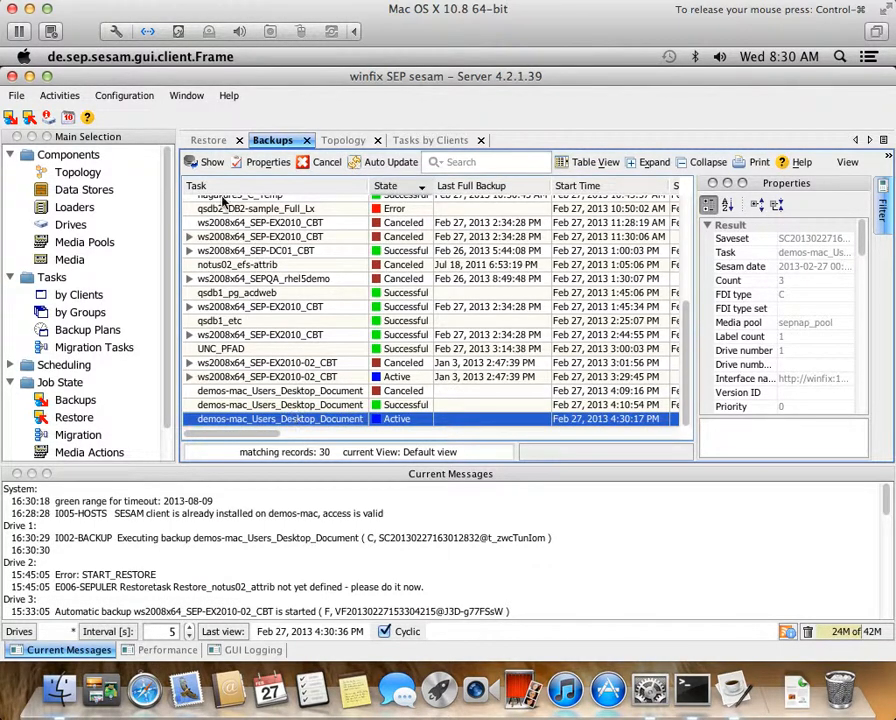
{"action": "left_click", "coordinate": [385, 162]}
{"action": "left_click", "coordinate": [209, 162]}
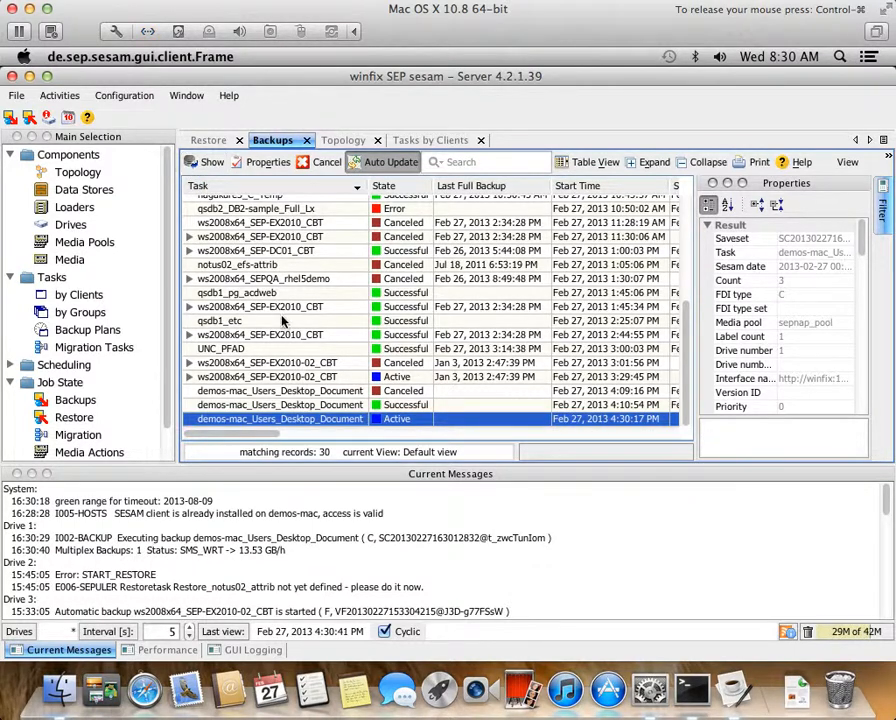
{"action": "left_click", "coordinate": [205, 162]}
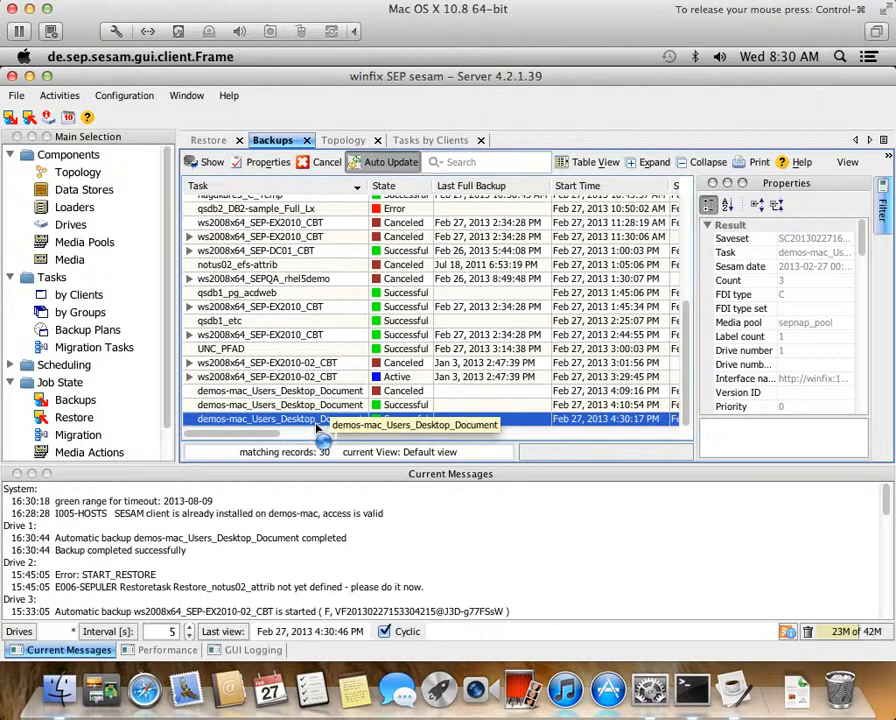
Close the Sesam GUI and the Sesam Client preferences, and open the SEP Sesam folder in Applications using Finder
{"action": "left_click", "coordinate": [12, 77]}
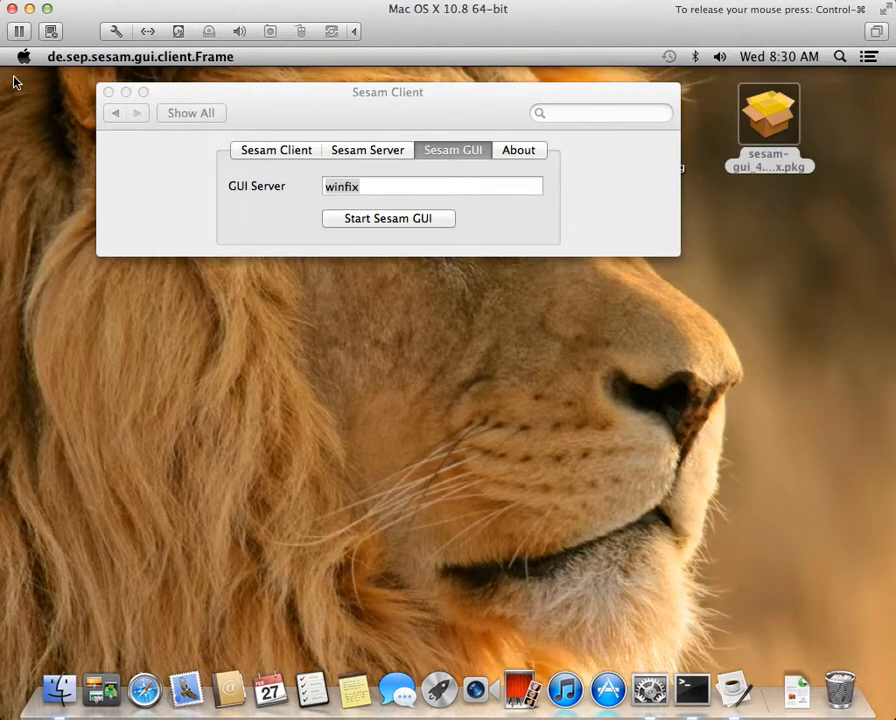
{"action": "left_click", "coordinate": [109, 92]}
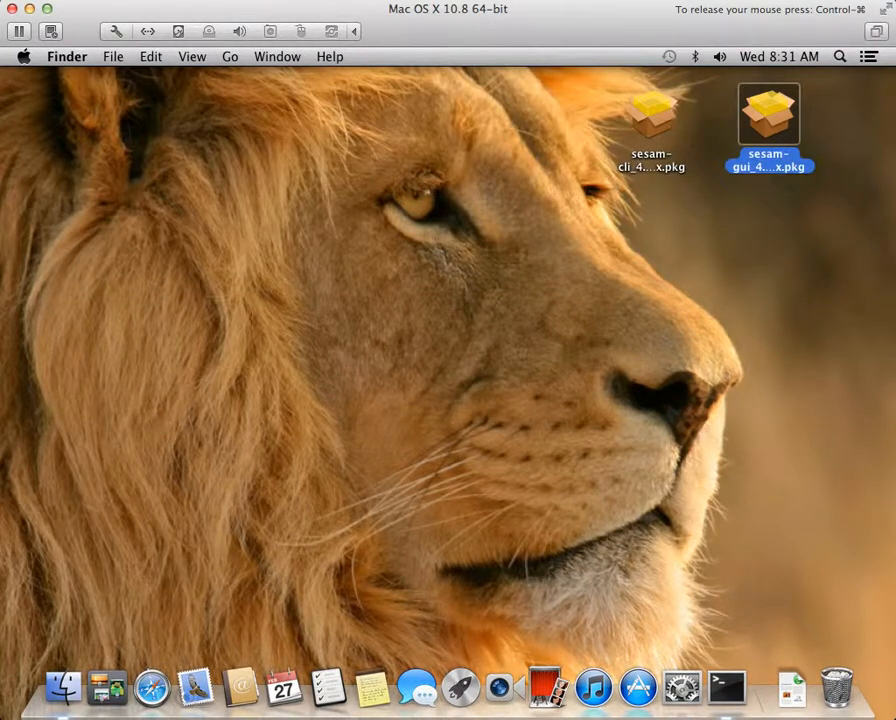
{"action": "left_click", "coordinate": [64, 688]}
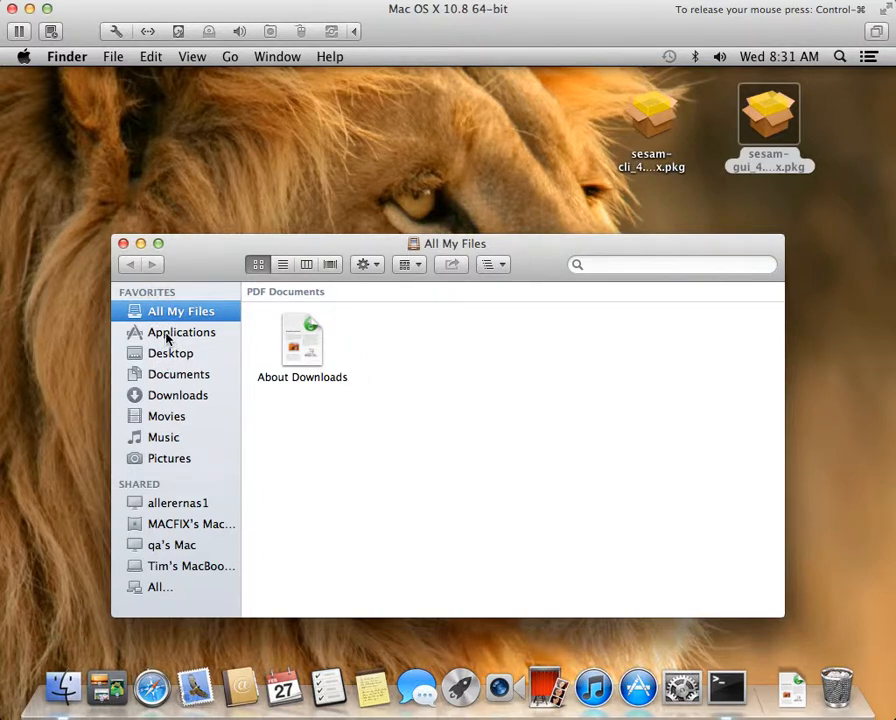
{"action": "left_click", "coordinate": [167, 339]}
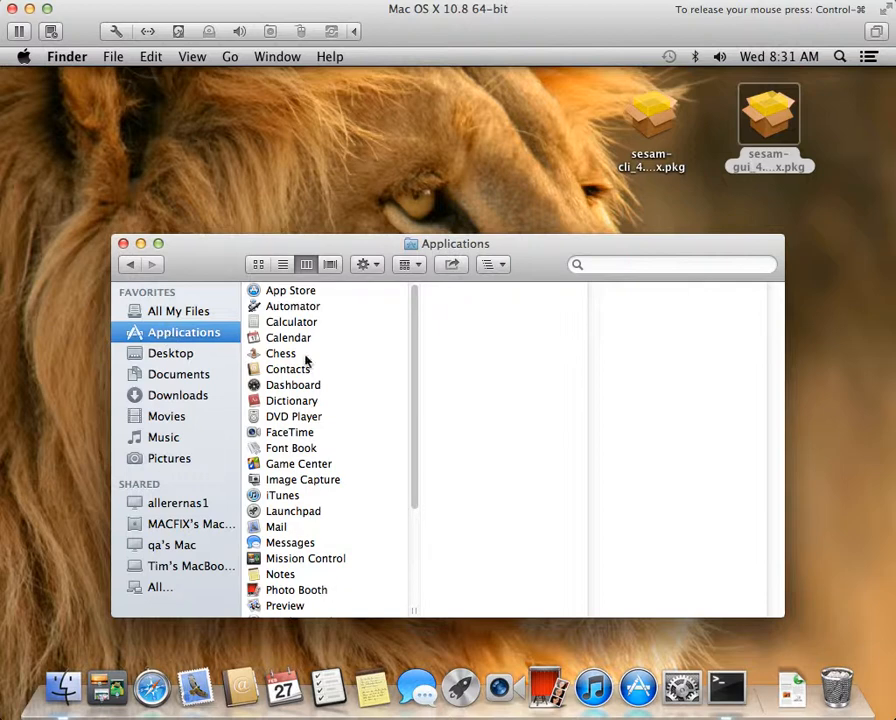
{"action": "left_click_drag", "start_coordinate": [416, 392], "coordinate": [426, 503]}
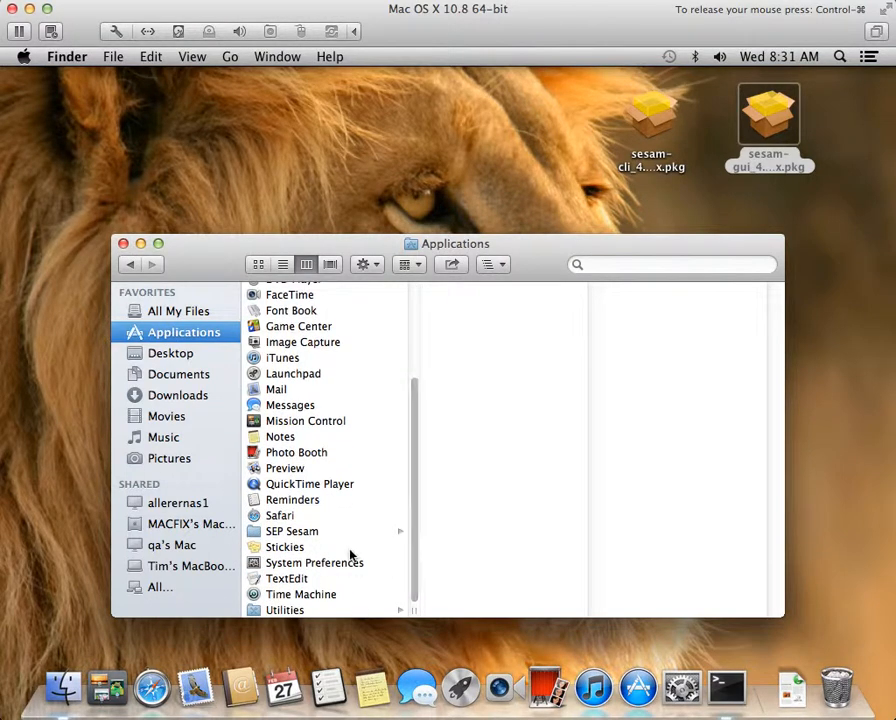
{"action": "left_click", "coordinate": [312, 533]}
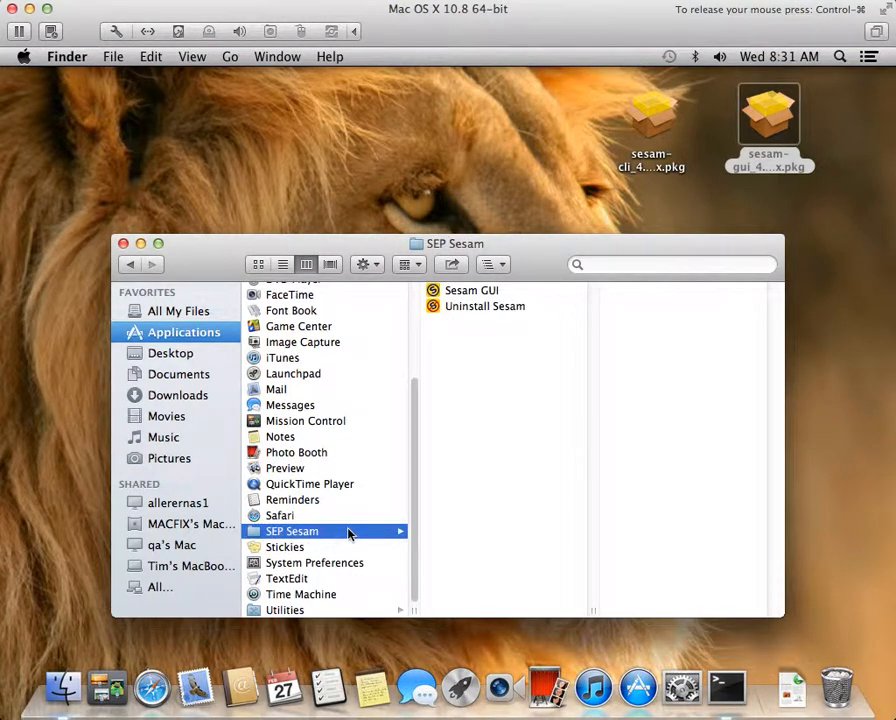
Run Uninstall Sesam, authorize it with the account password, and quit the uninstaller when it finishes
{"action": "double_click", "coordinate": [450, 308]}
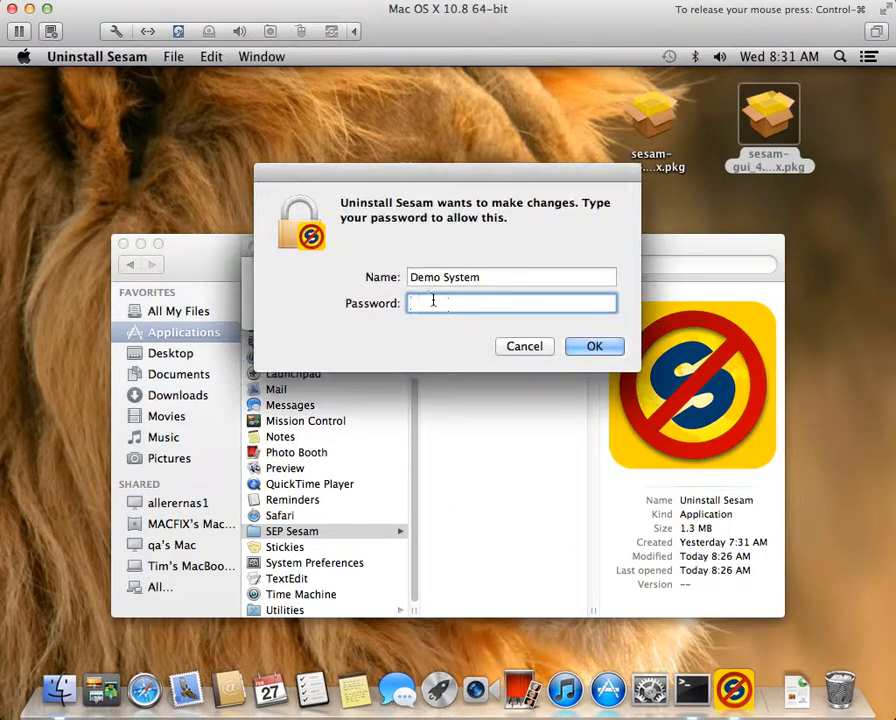
{"action": "type", "text": "********"}
{"action": "key", "text": "Return"}
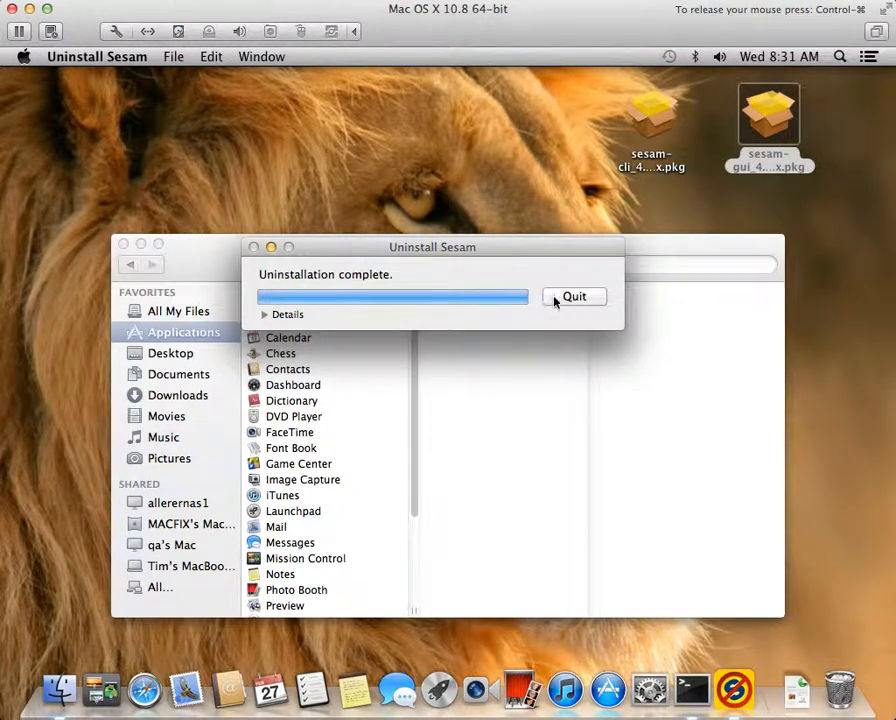
{"action": "left_click", "coordinate": [572, 297]}
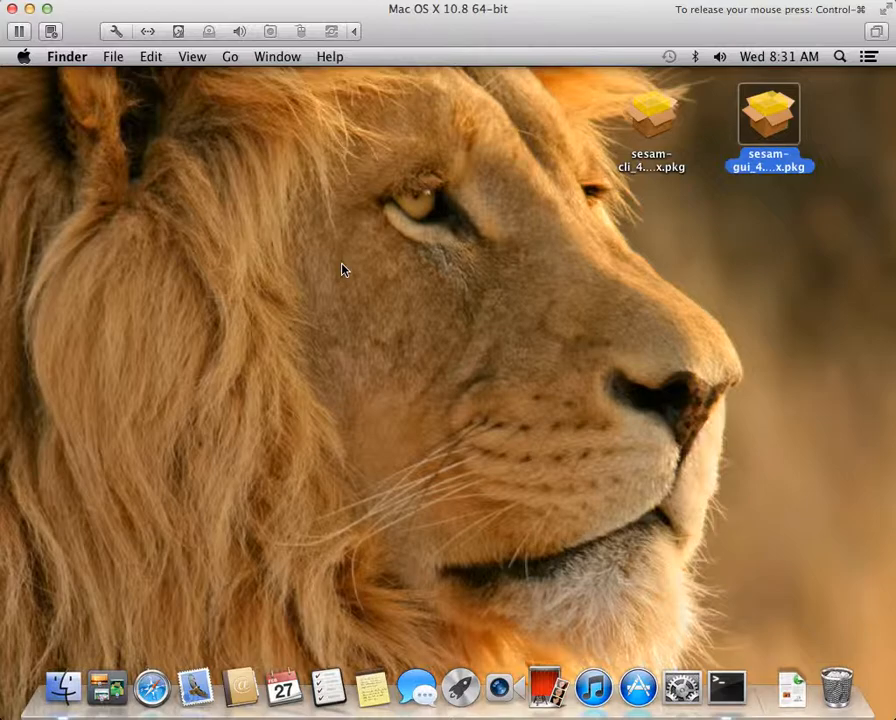